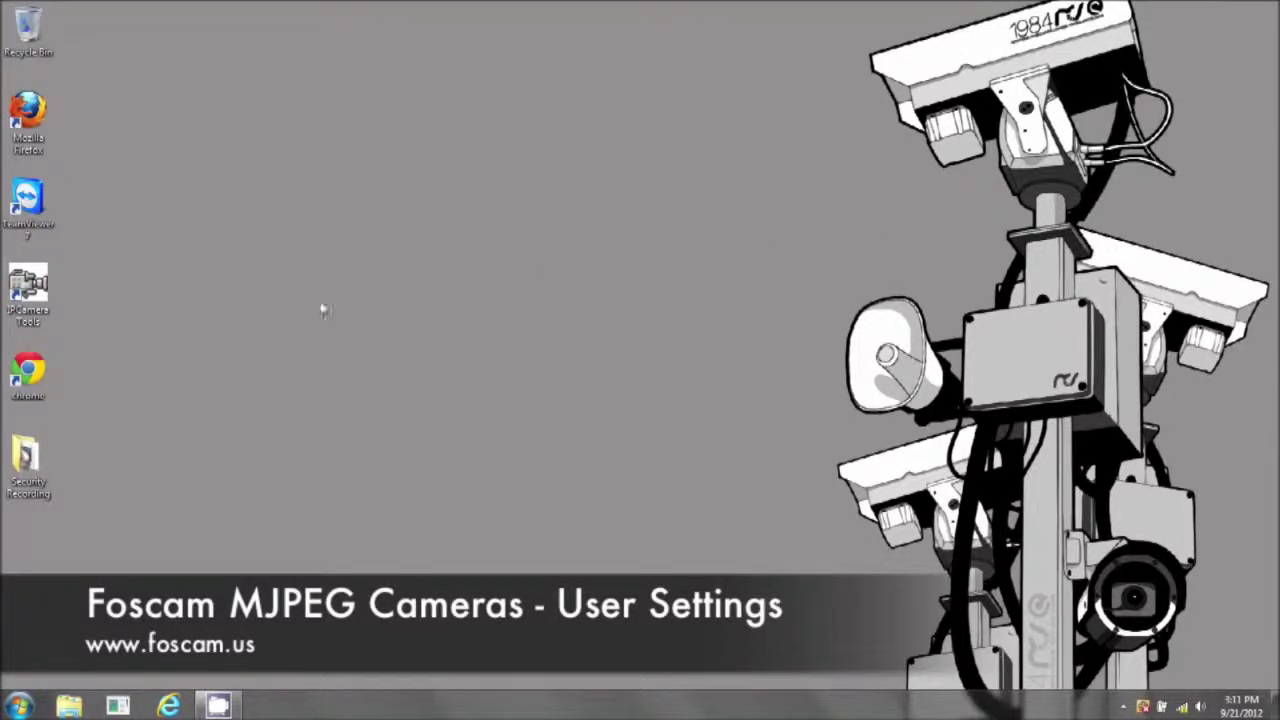
Launch IP Camera Tool from the desktop to find the camera at 192.168.1.144
{"action": "double_click", "coordinate": [30, 287]}
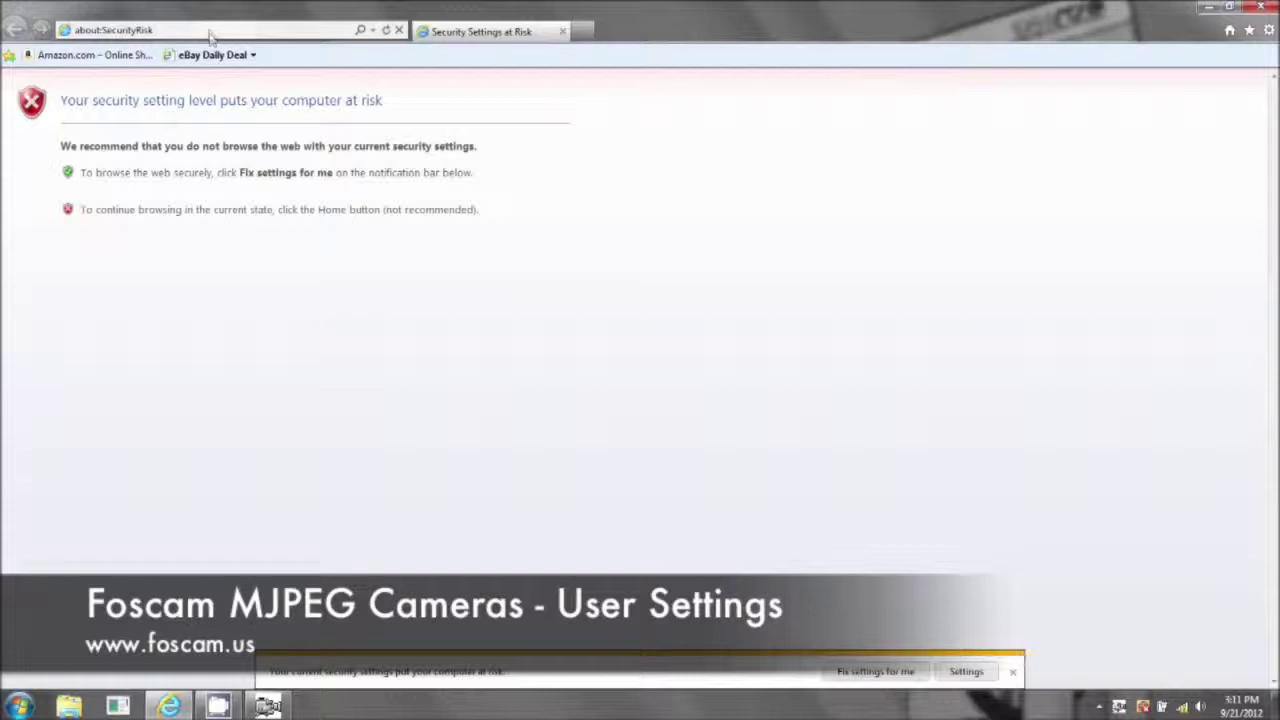
{"action": "left_click", "coordinate": [210, 30]}
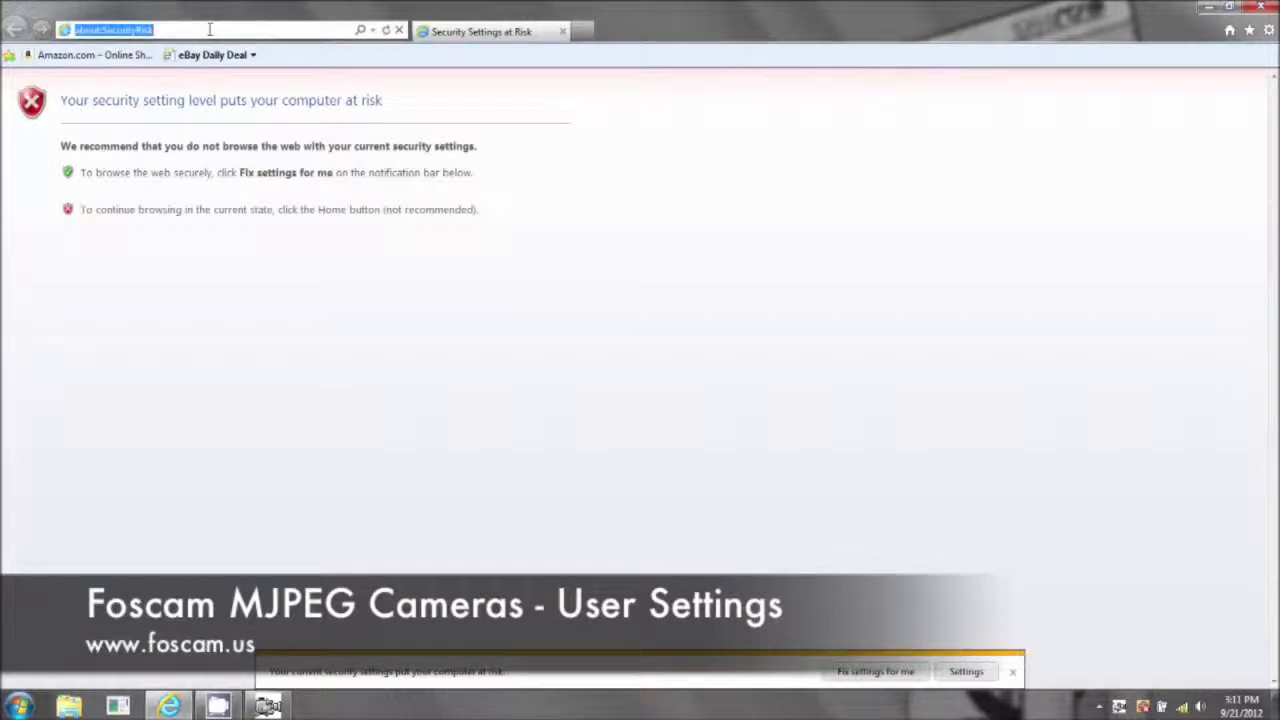
{"action": "type", "text": "http://192.168.1.144/"}
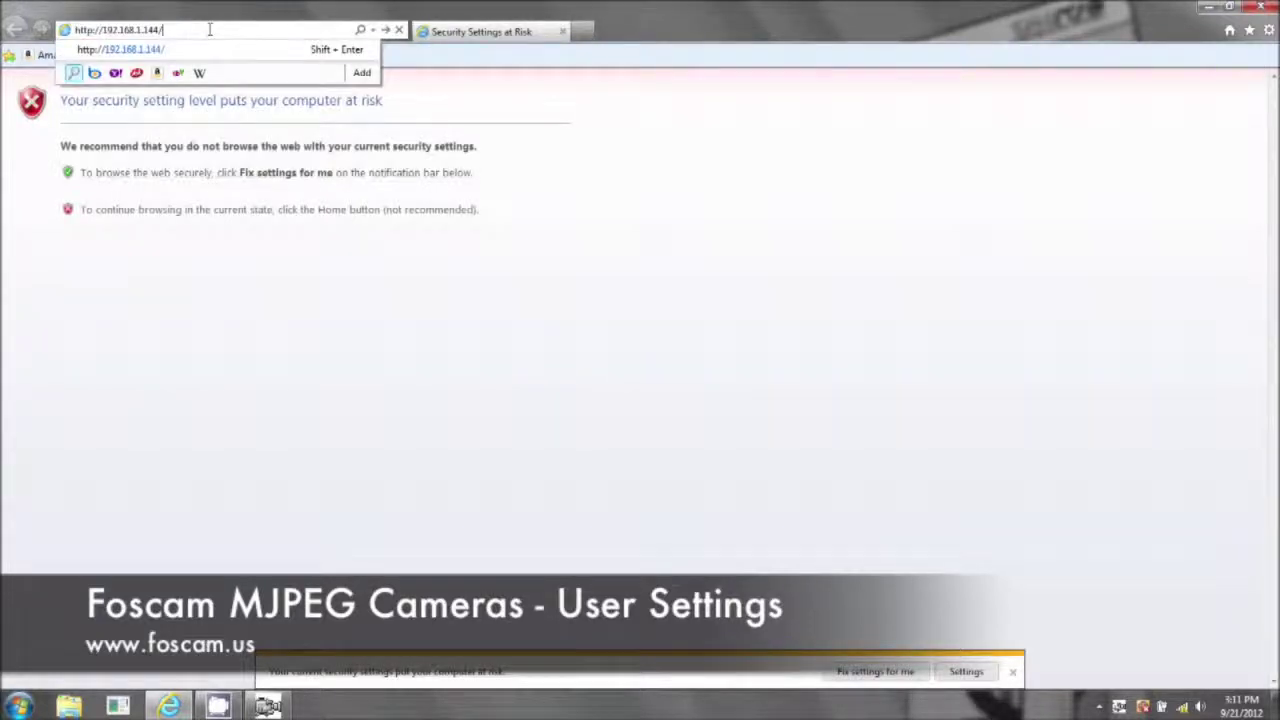
{"action": "key", "text": "Return"}
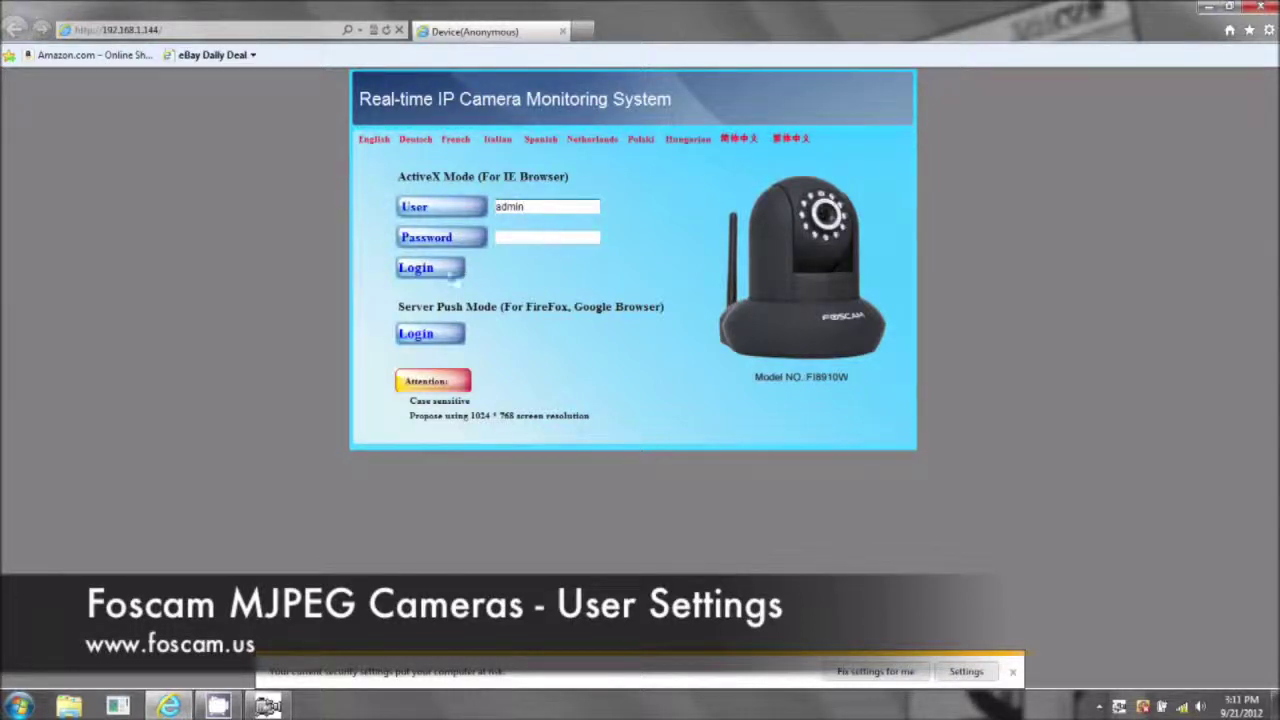
{"action": "left_click", "coordinate": [418, 269]}
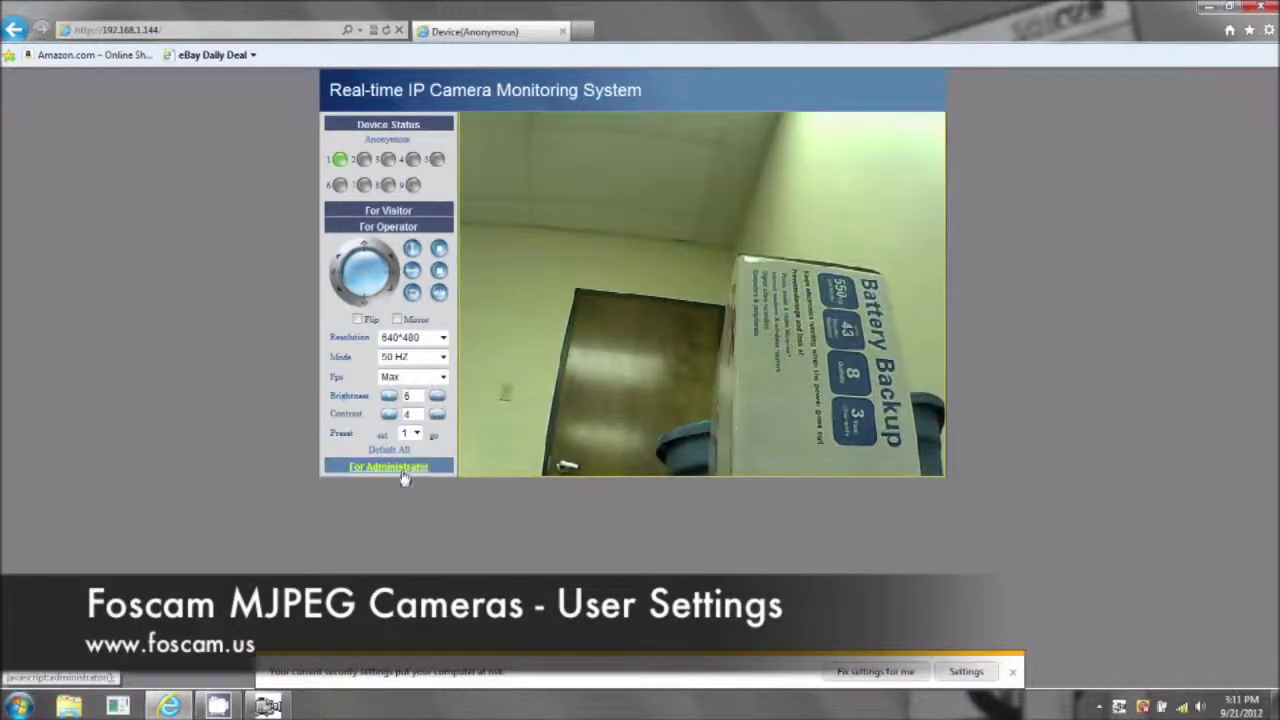
Look over the Alias and Users settings pages, then select the current alias Anonymous
{"action": "left_click", "coordinate": [401, 470]}
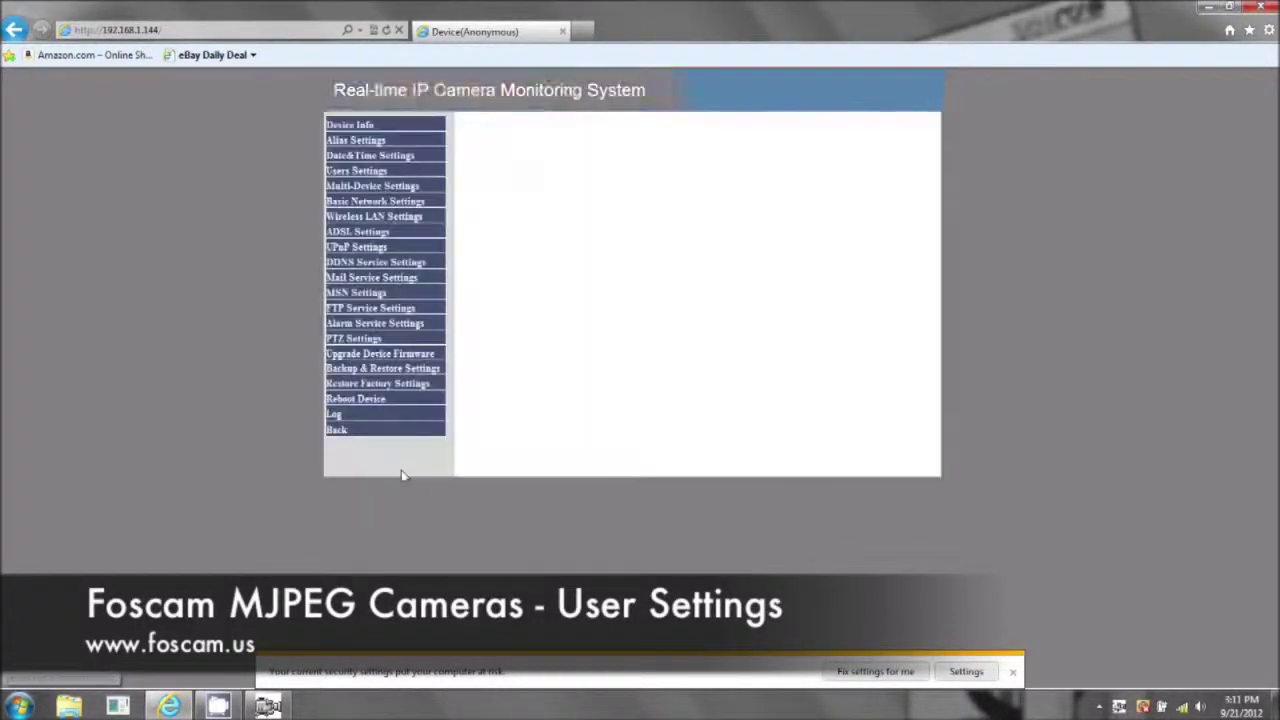
{"action": "left_click", "coordinate": [370, 144]}
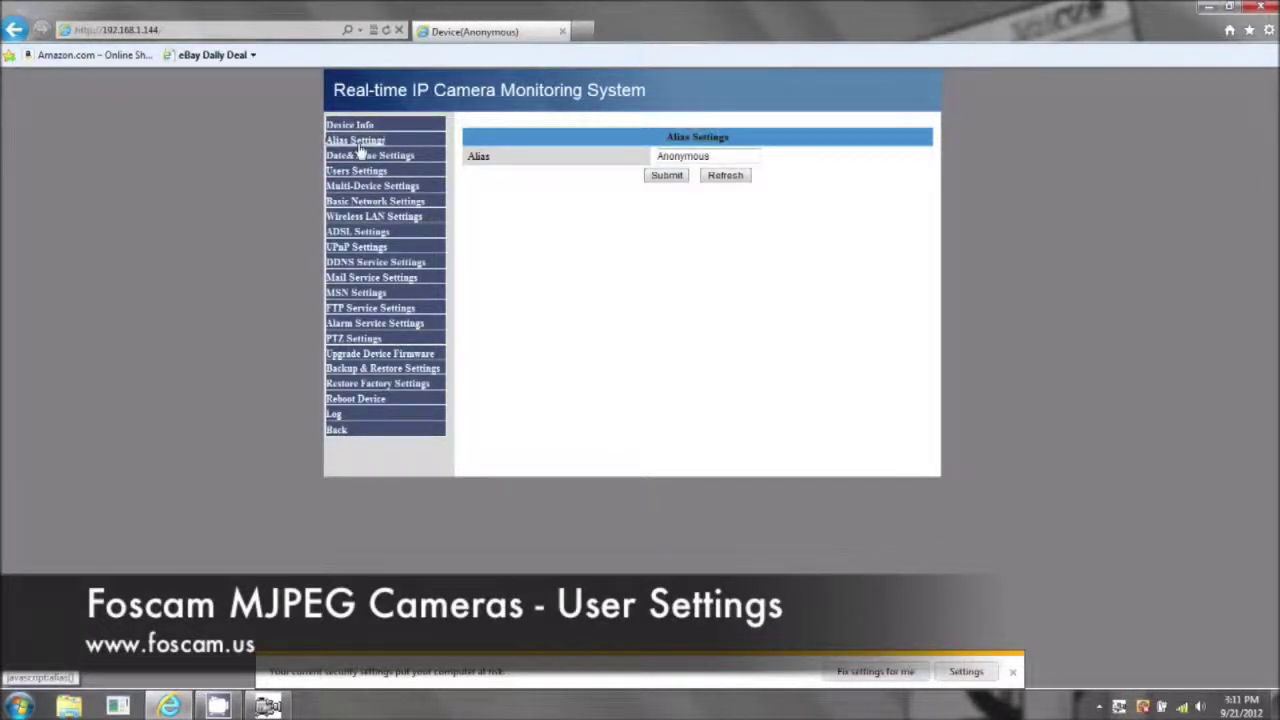
{"action": "left_click", "coordinate": [338, 174]}
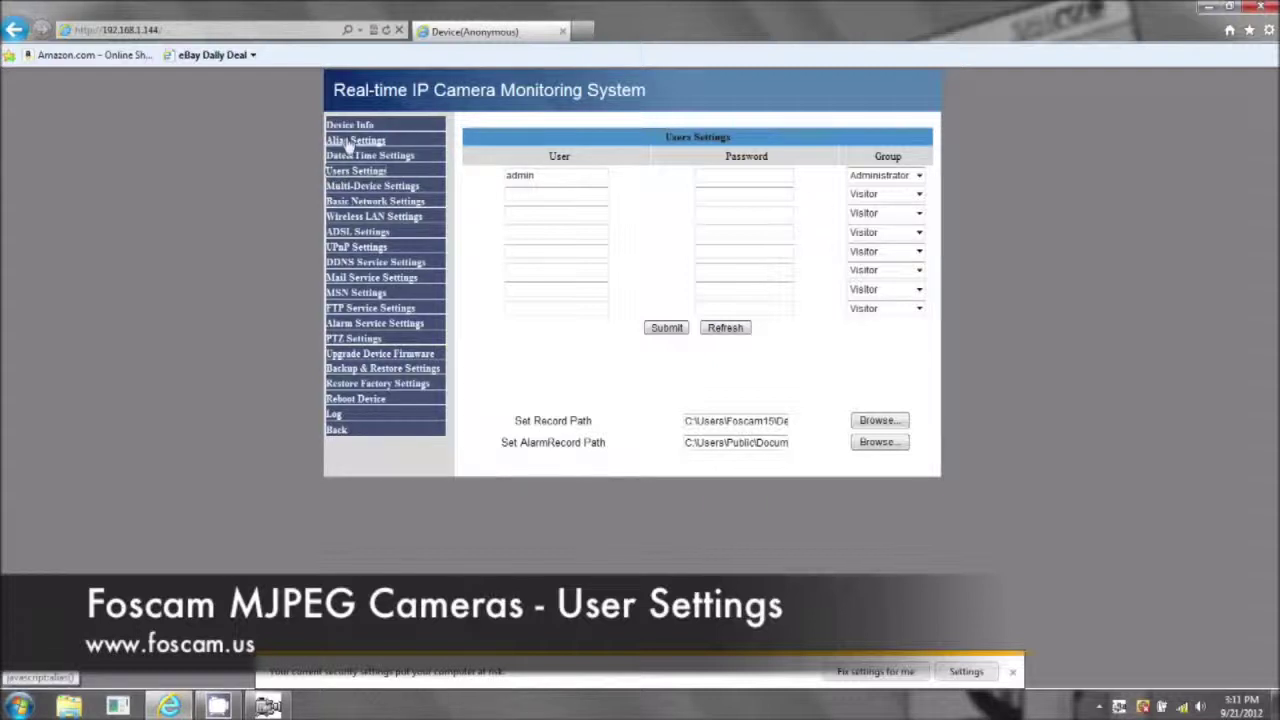
{"action": "left_click", "coordinate": [350, 141]}
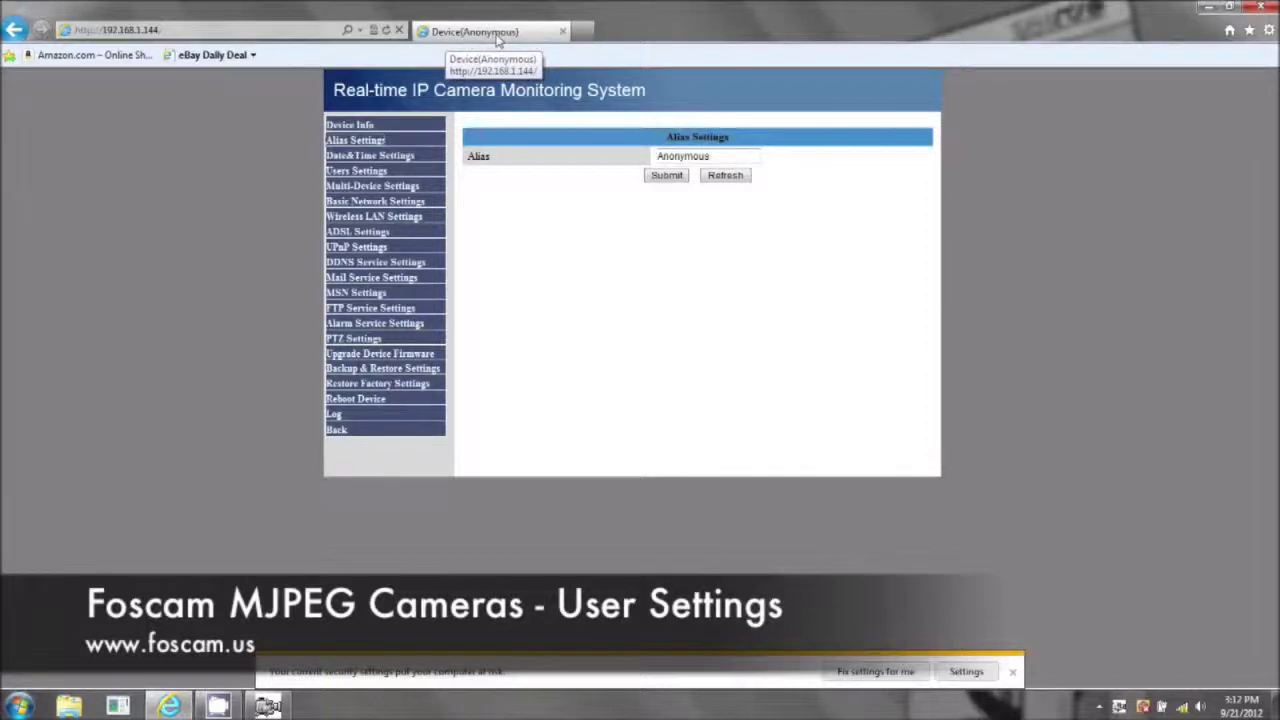
{"action": "left_click", "coordinate": [267, 706]}
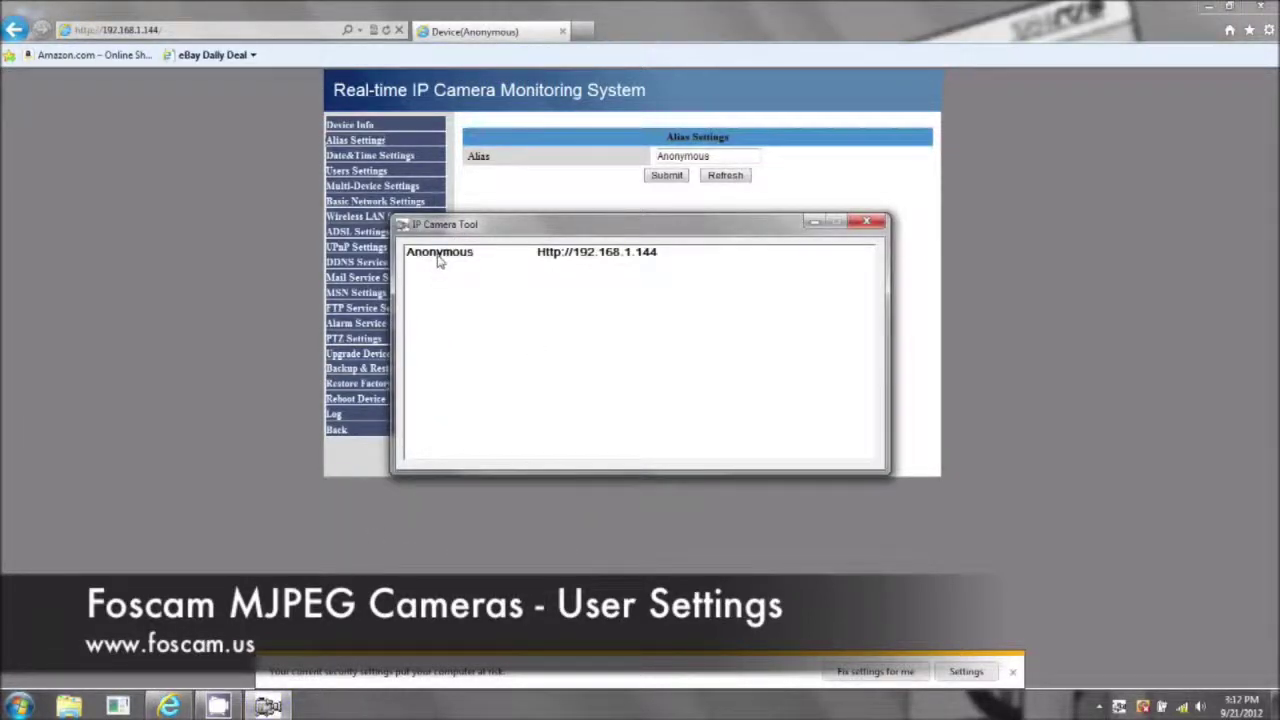
{"action": "double_click", "coordinate": [712, 157]}
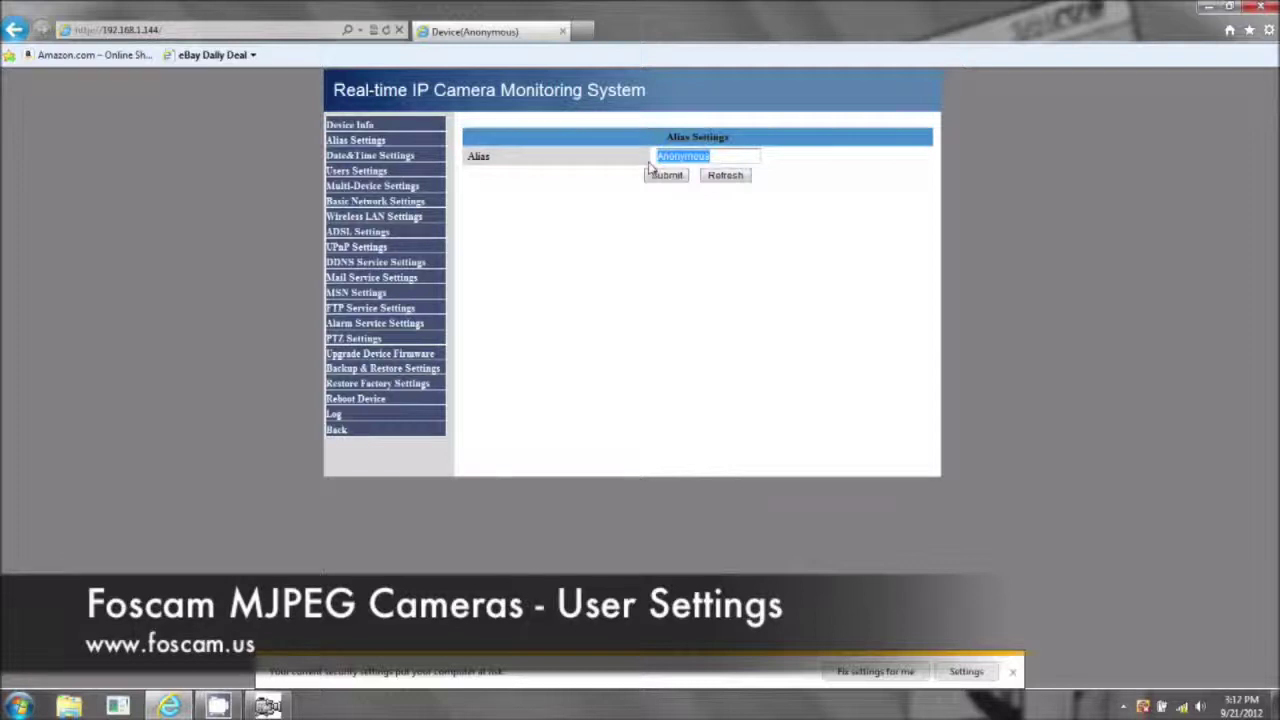
Change the alias to 'Winter is Coming', submit it, and confirm the name in IP Camera Tool
{"action": "type", "text": "Win"}
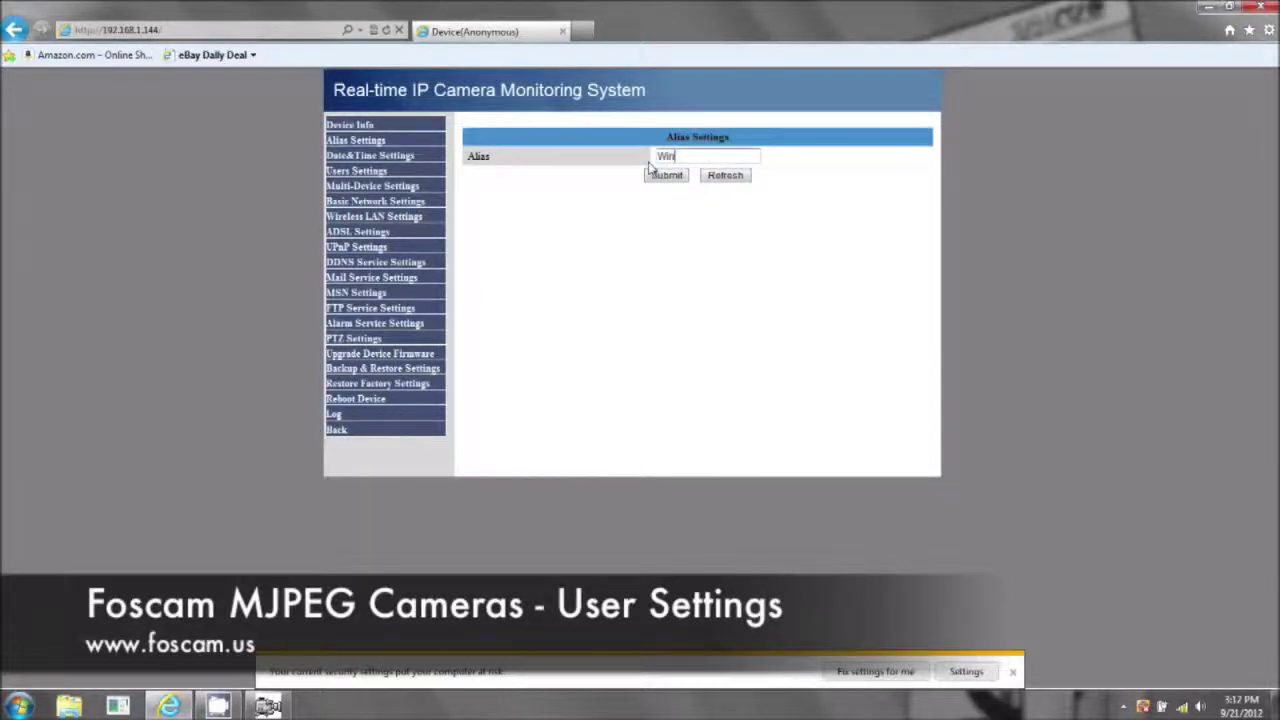
{"action": "type", "text": "ter is Coming"}
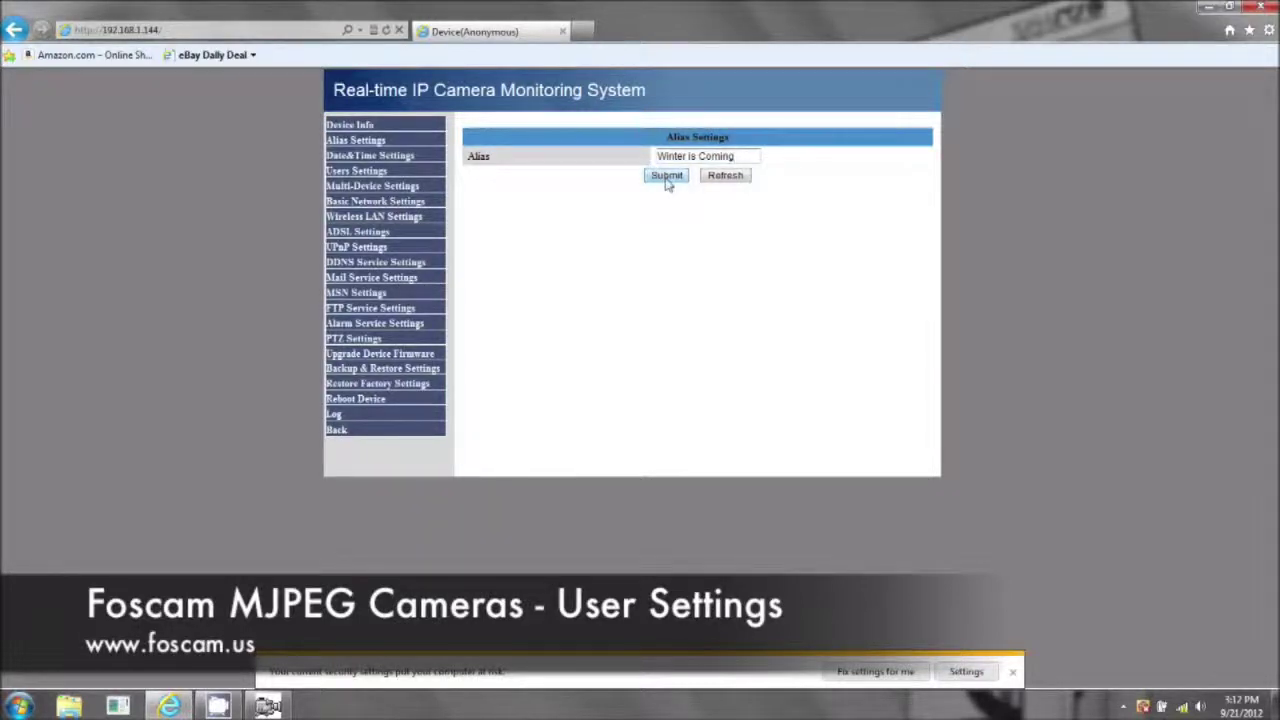
{"action": "left_click", "coordinate": [666, 180]}
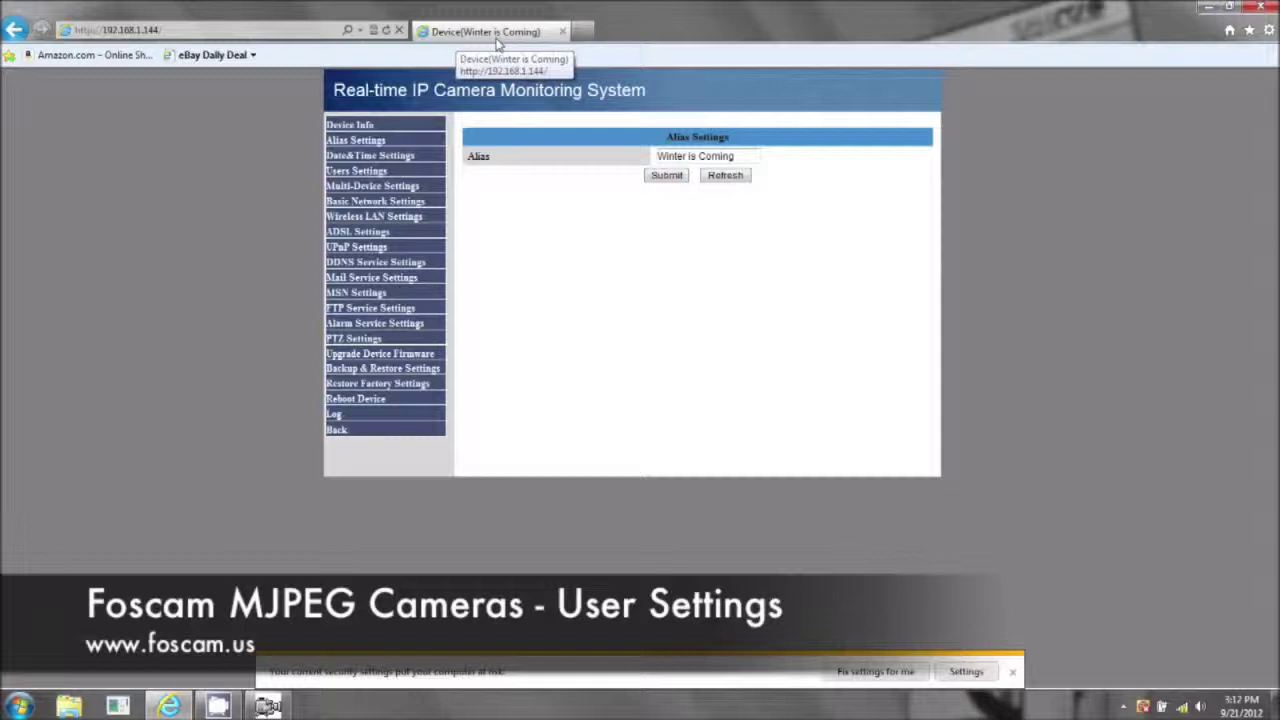
{"action": "left_click", "coordinate": [268, 706]}
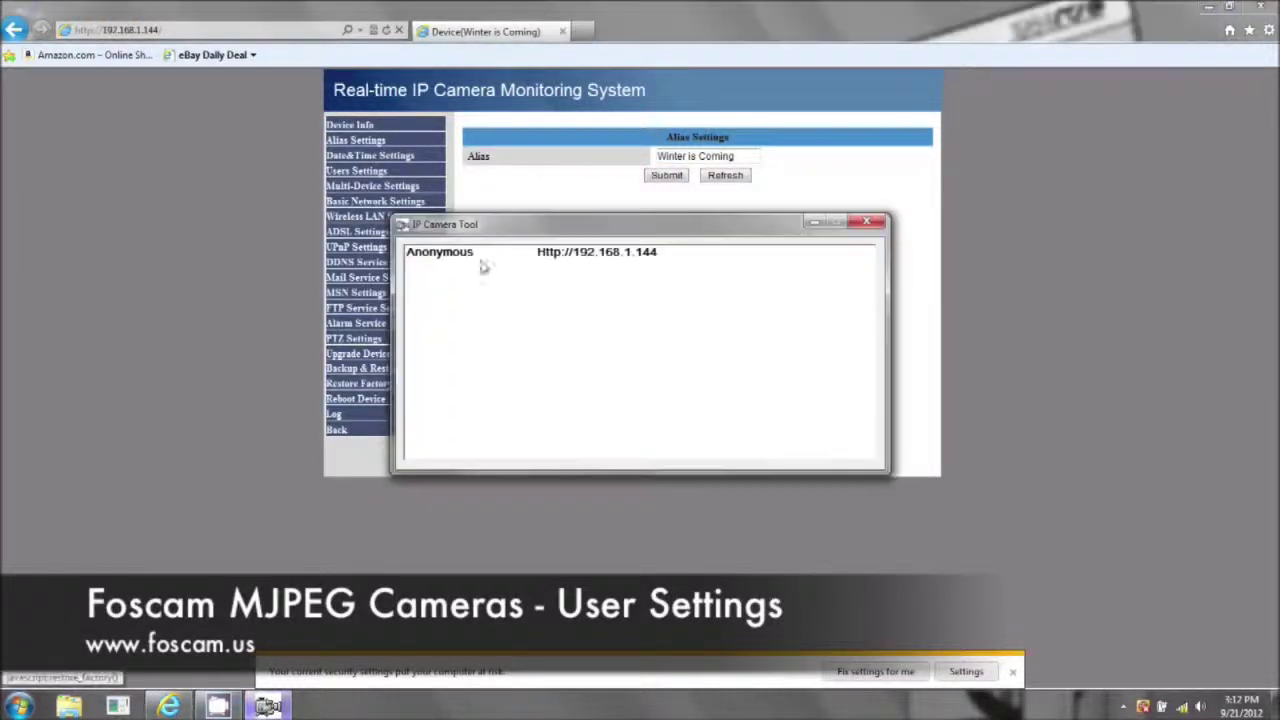
{"action": "left_click", "coordinate": [569, 176]}
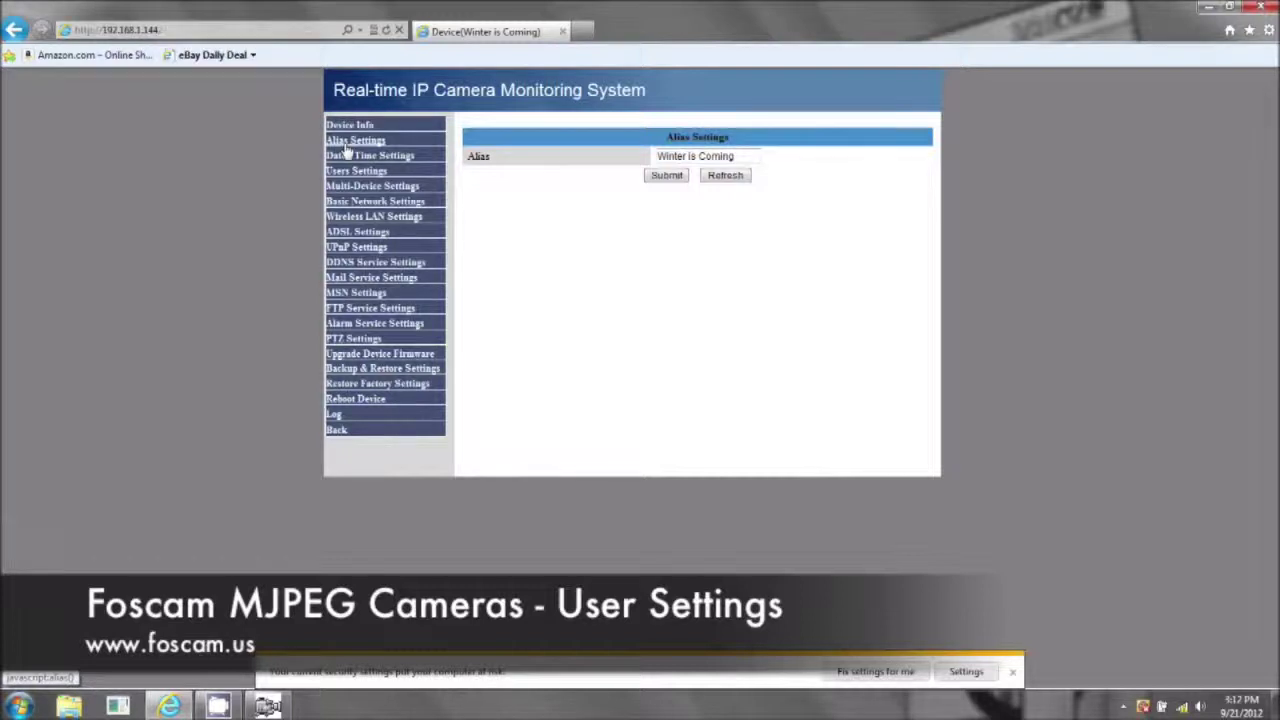
{"action": "left_click", "coordinate": [352, 170]}
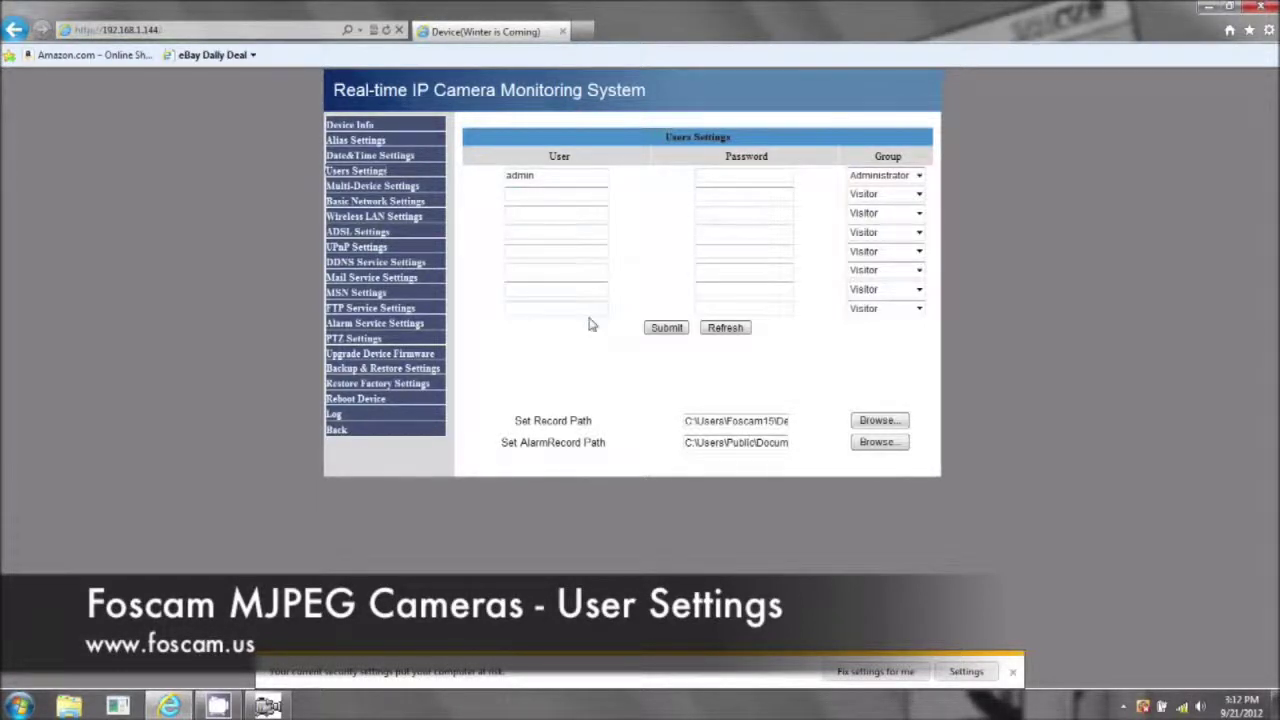
Check the admin user's Group options without changing them, then return to the live view
{"action": "left_click", "coordinate": [919, 176]}
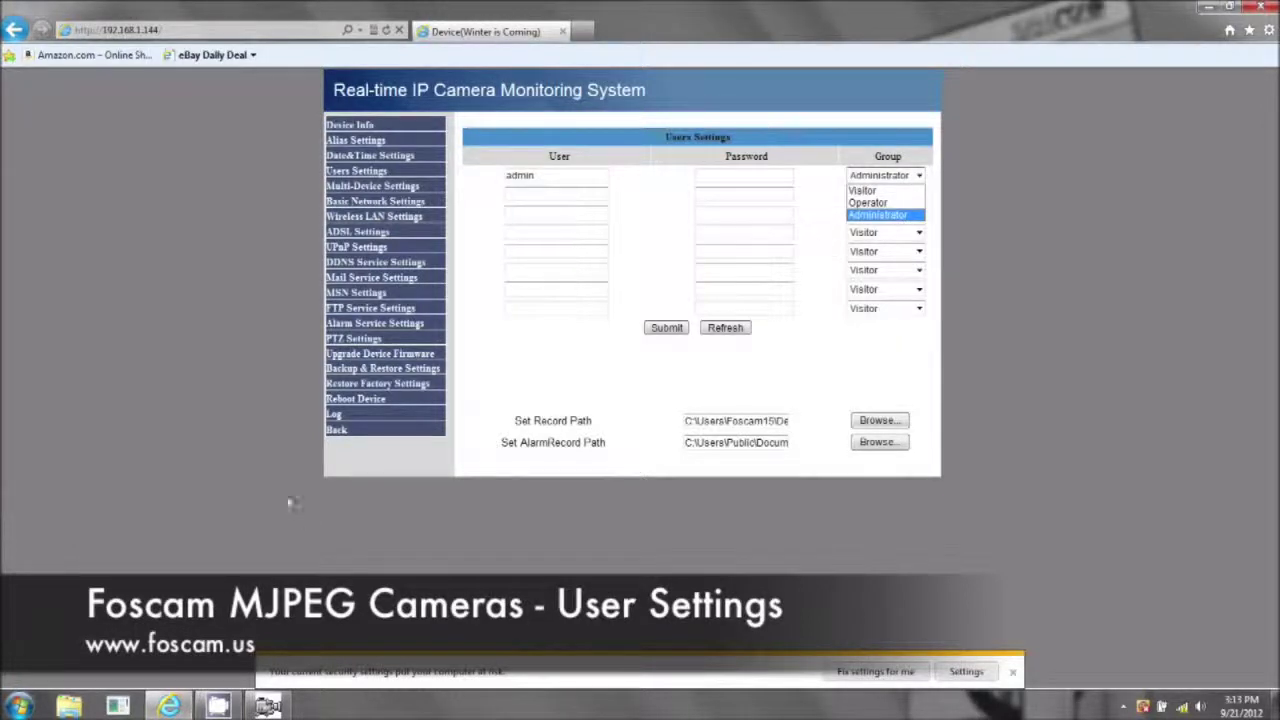
{"action": "left_click", "coordinate": [338, 443]}
{"action": "left_click", "coordinate": [338, 440]}
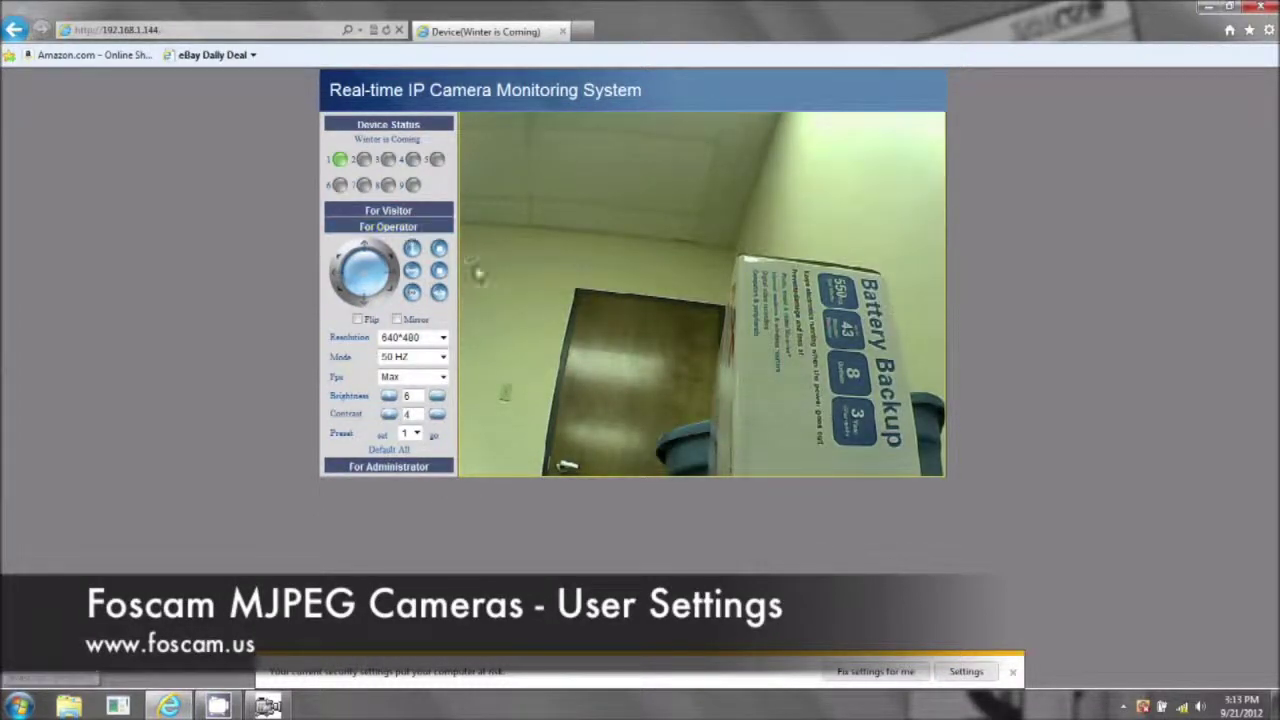
Move between the administrator pages and the operator controls beside the live view
{"action": "left_click", "coordinate": [406, 474]}
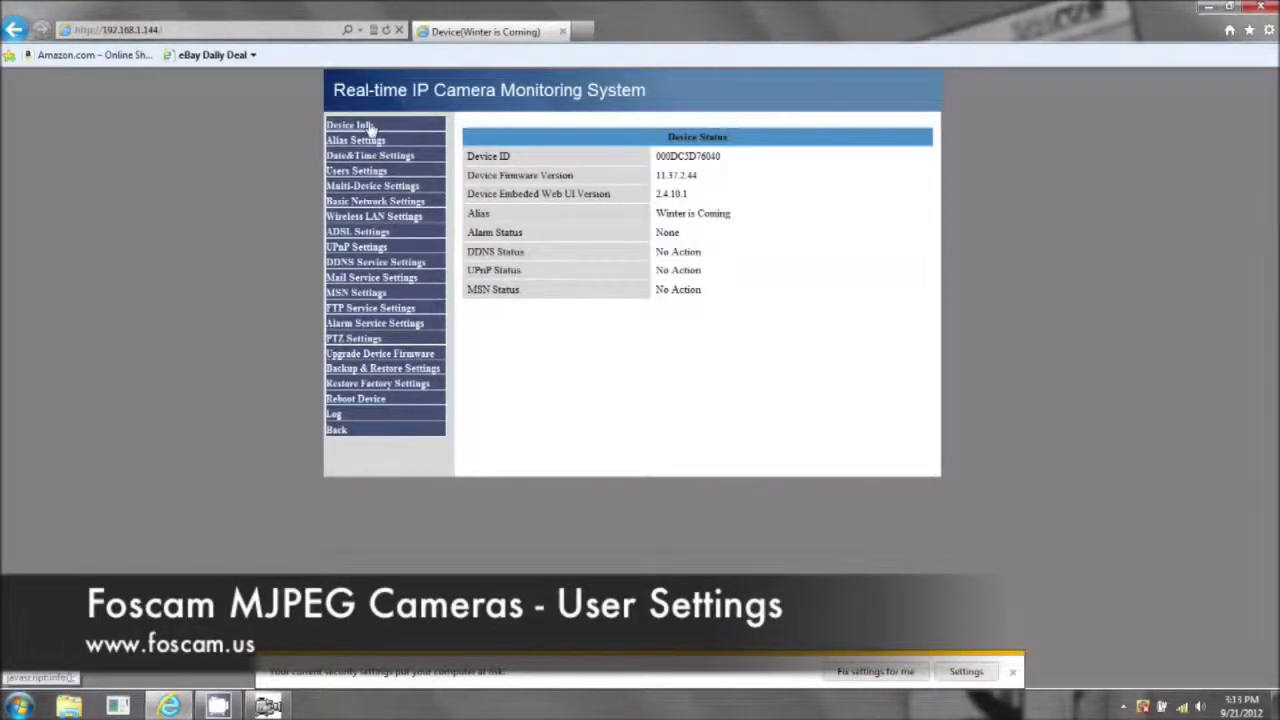
{"action": "left_click", "coordinate": [338, 432]}
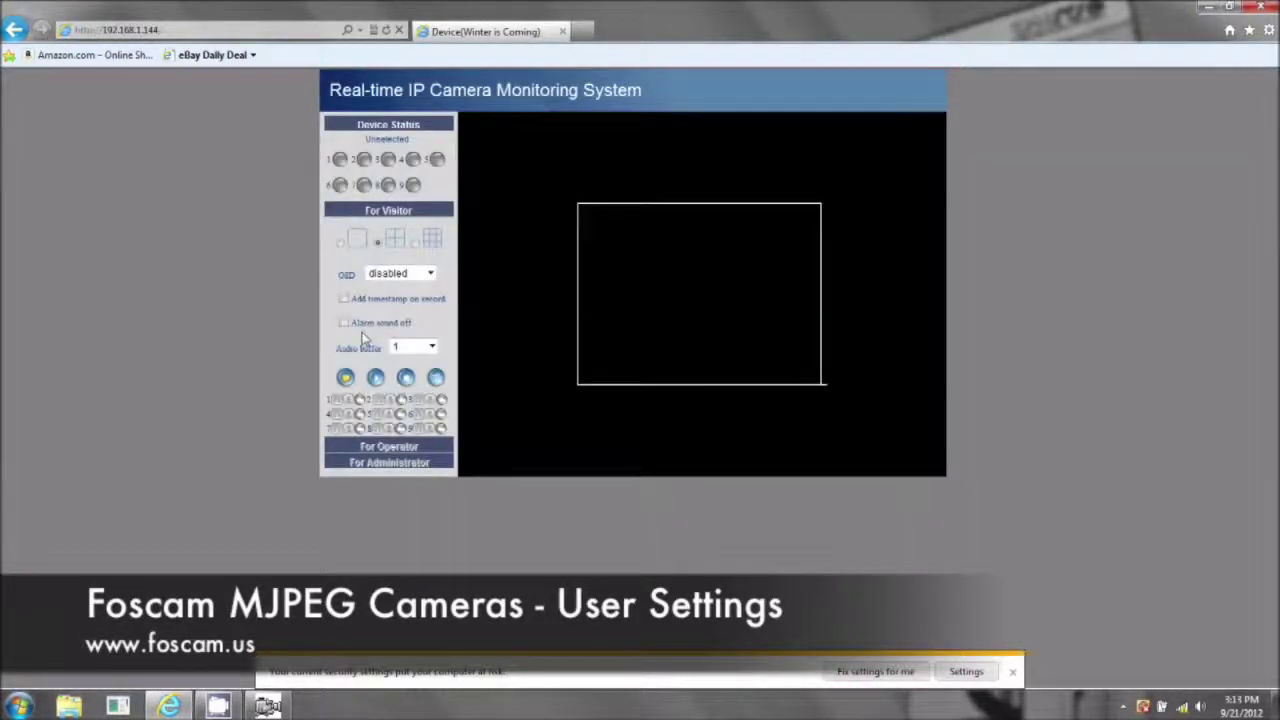
{"action": "left_click", "coordinate": [412, 445]}
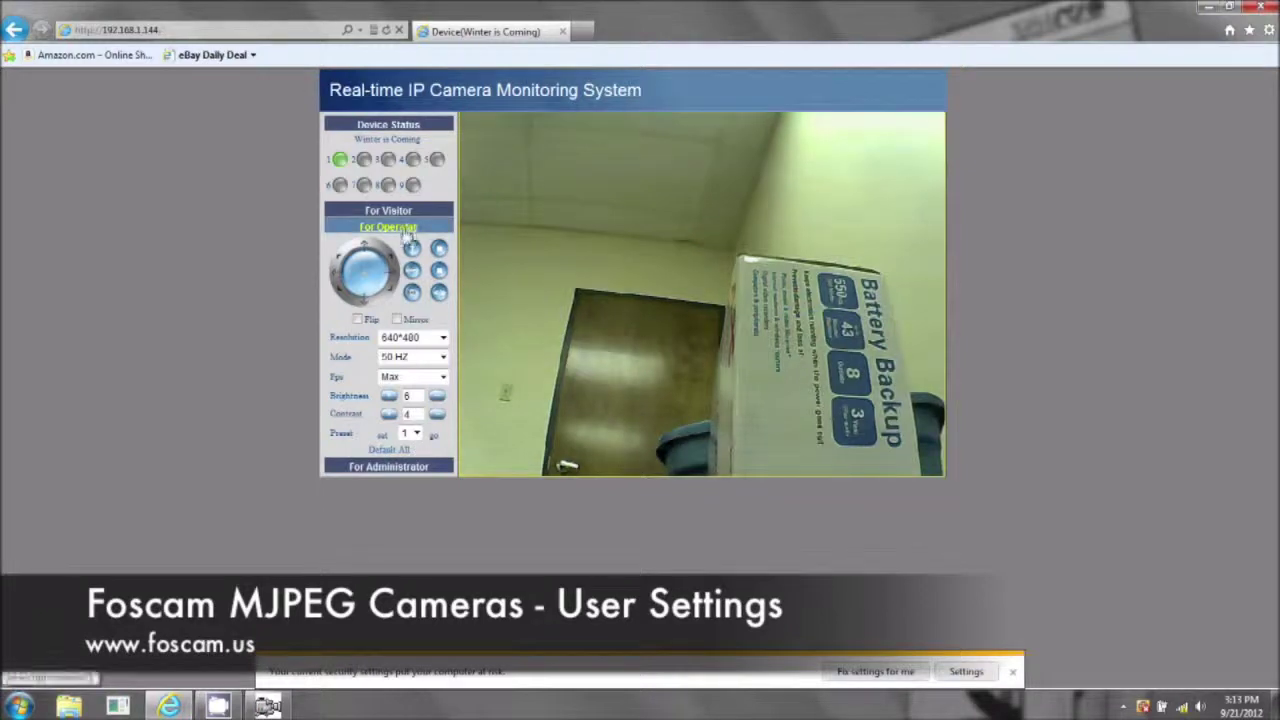
{"action": "left_click", "coordinate": [393, 226]}
{"action": "left_click", "coordinate": [391, 449]}
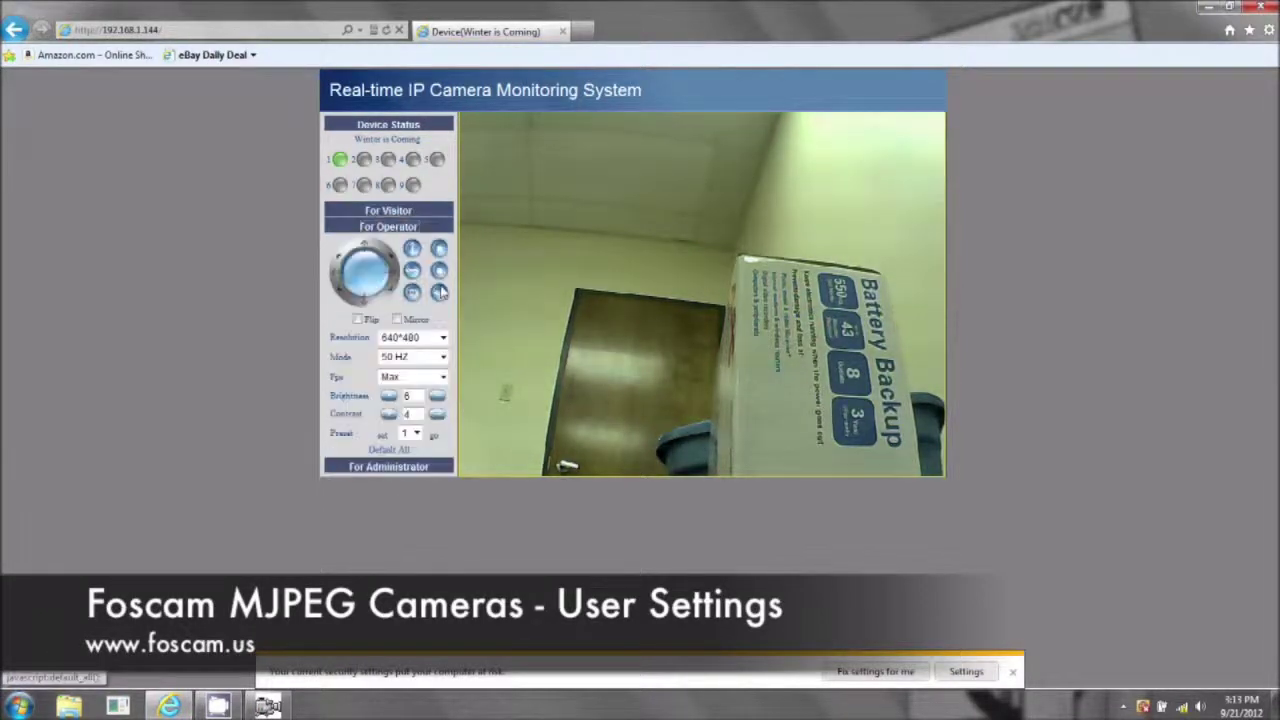
Pan the camera back and forth to test movement, then show the visitor panel
{"action": "left_click", "coordinate": [340, 295]}
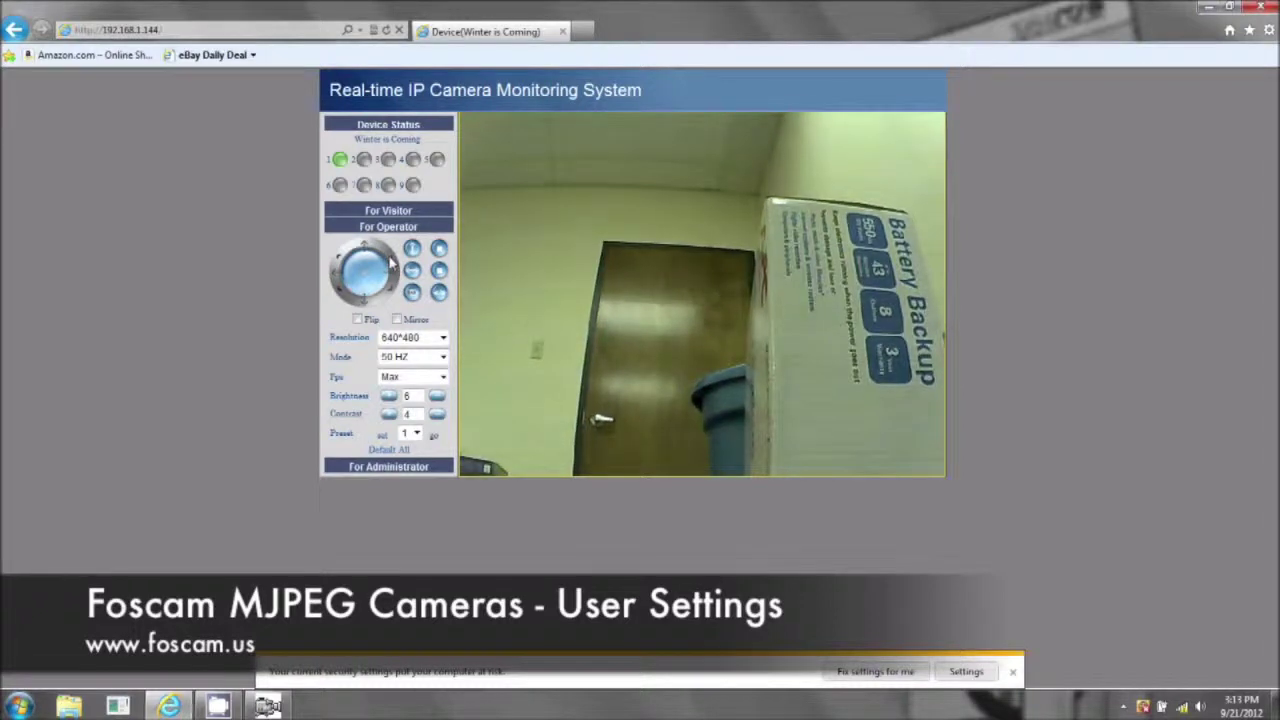
{"action": "left_click", "coordinate": [393, 268]}
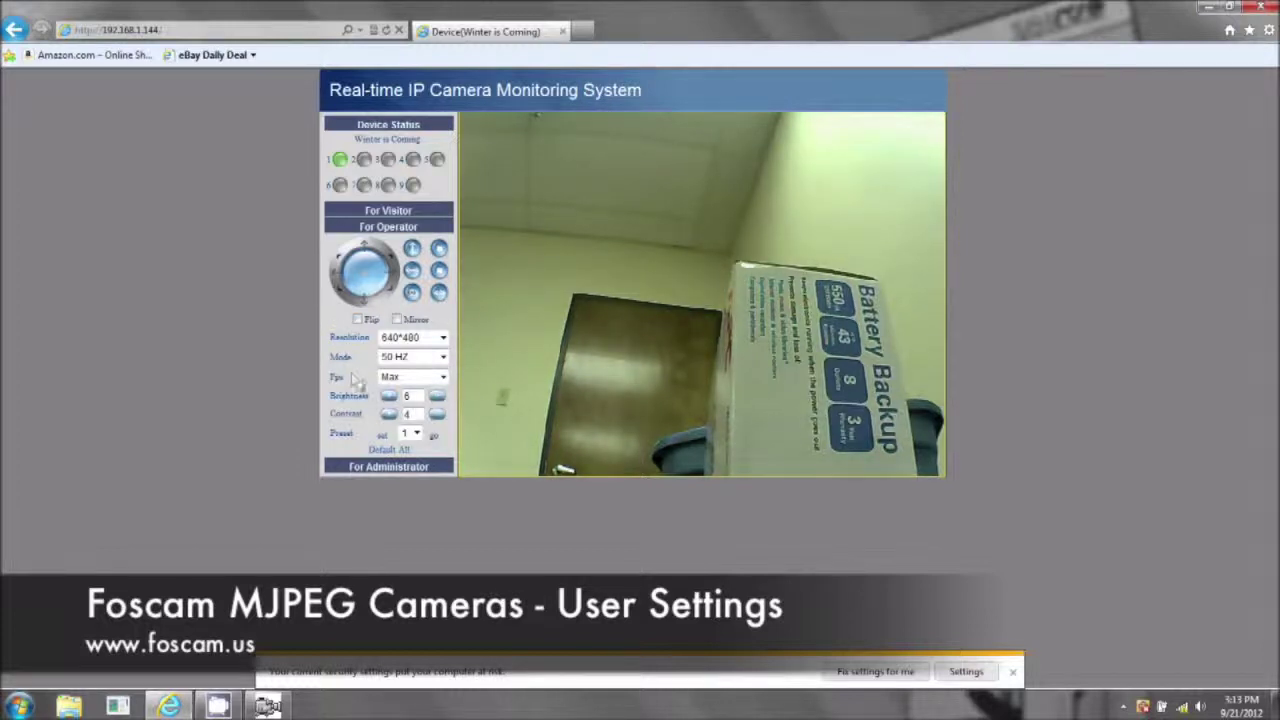
{"action": "left_click", "coordinate": [389, 212]}
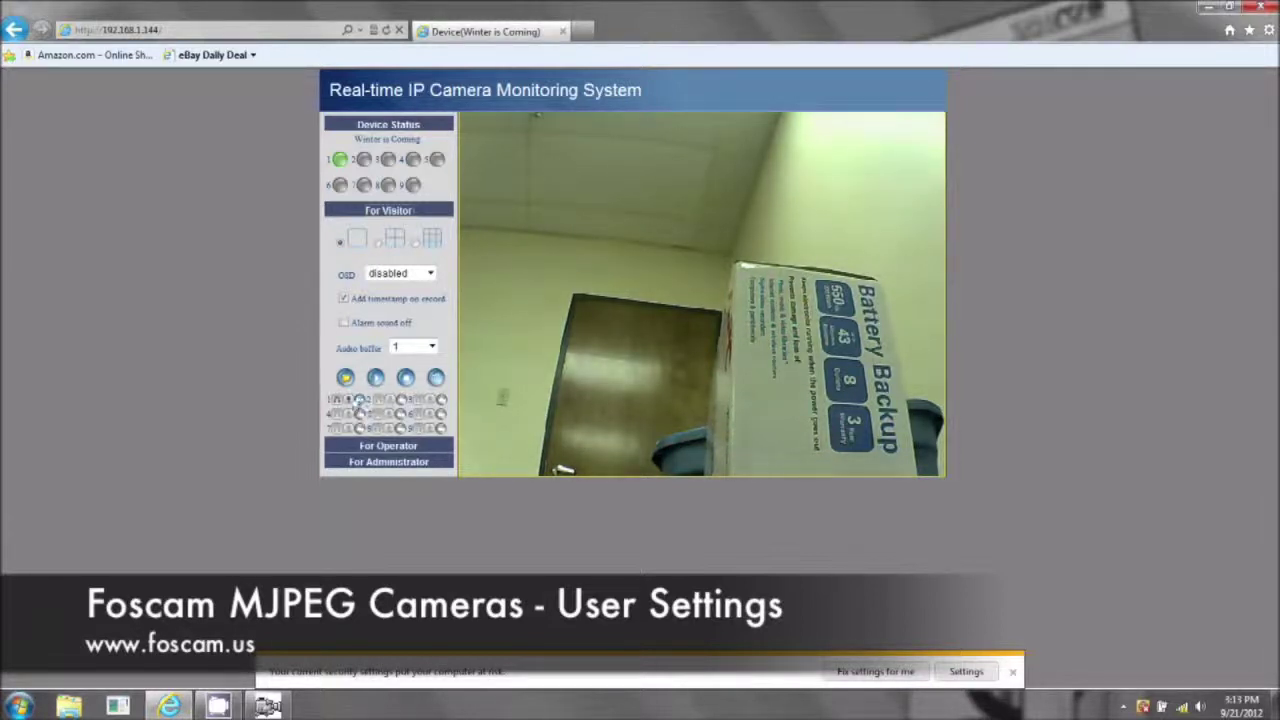
Rename the admin account to Stark with a new password and submit it
{"action": "left_click", "coordinate": [386, 463]}
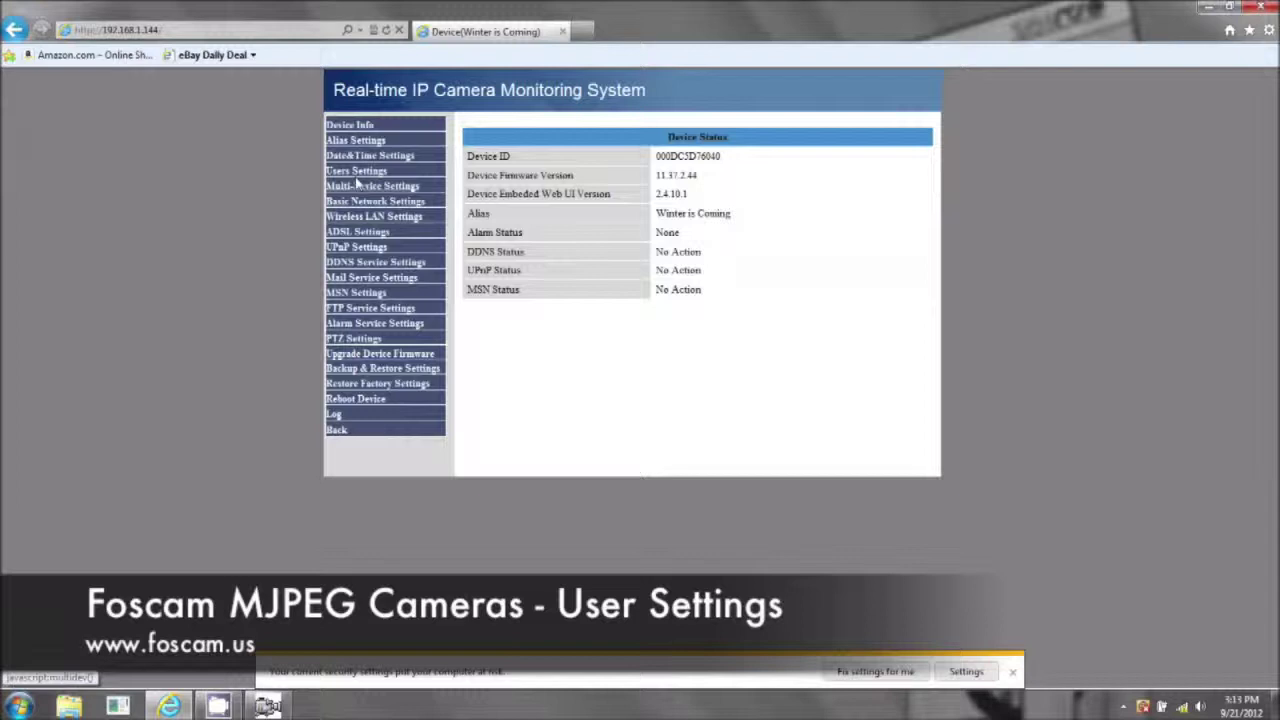
{"action": "left_click", "coordinate": [356, 172]}
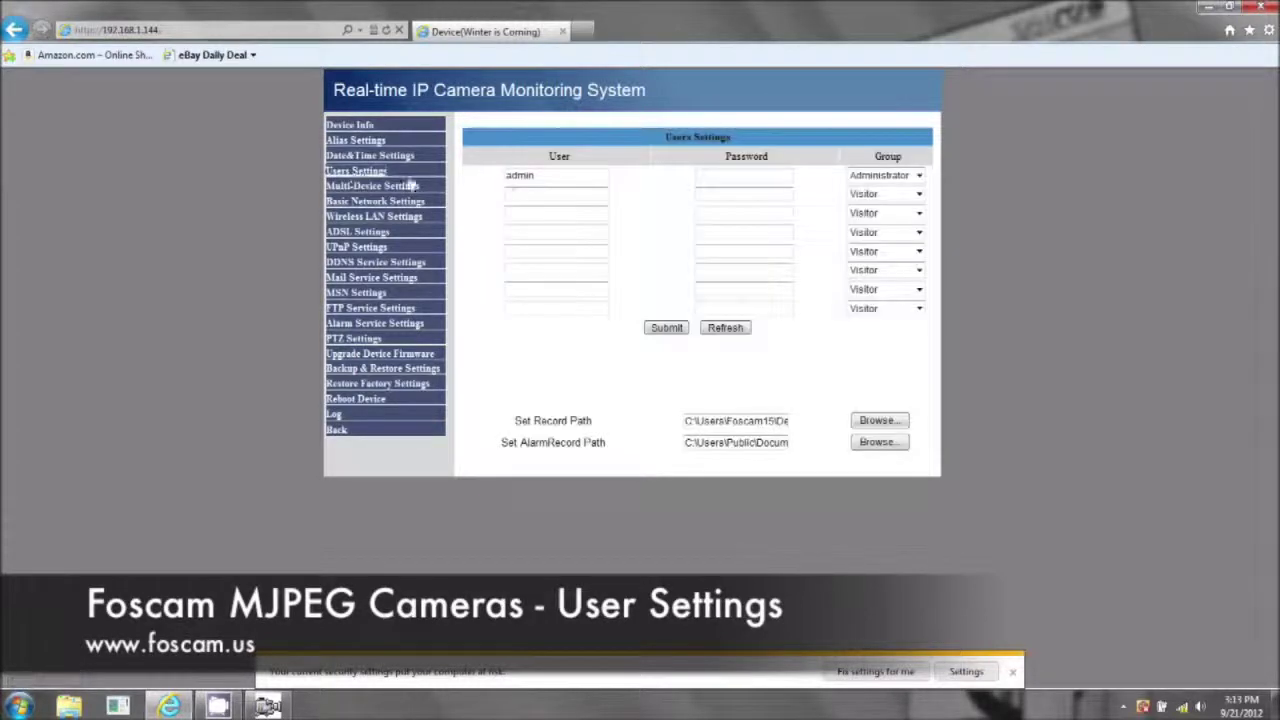
{"action": "left_click_drag", "start_coordinate": [563, 177], "coordinate": [502, 179]}
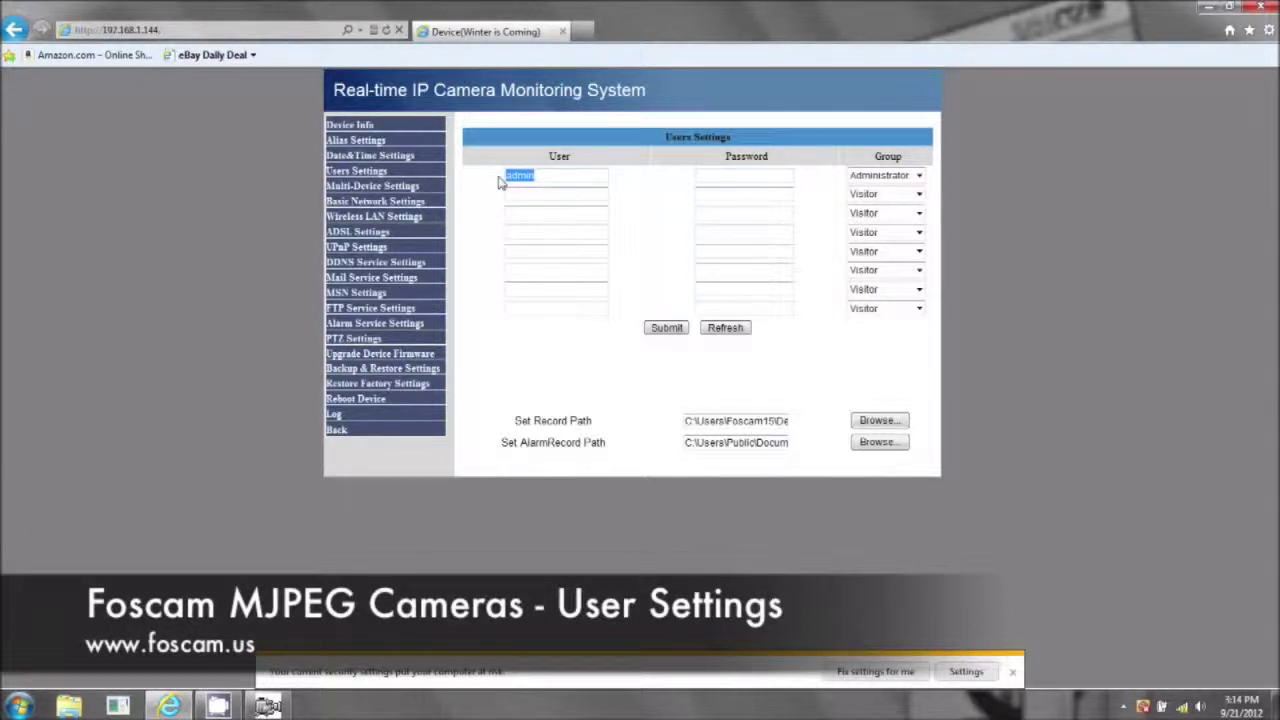
{"action": "type", "text": "stark"}
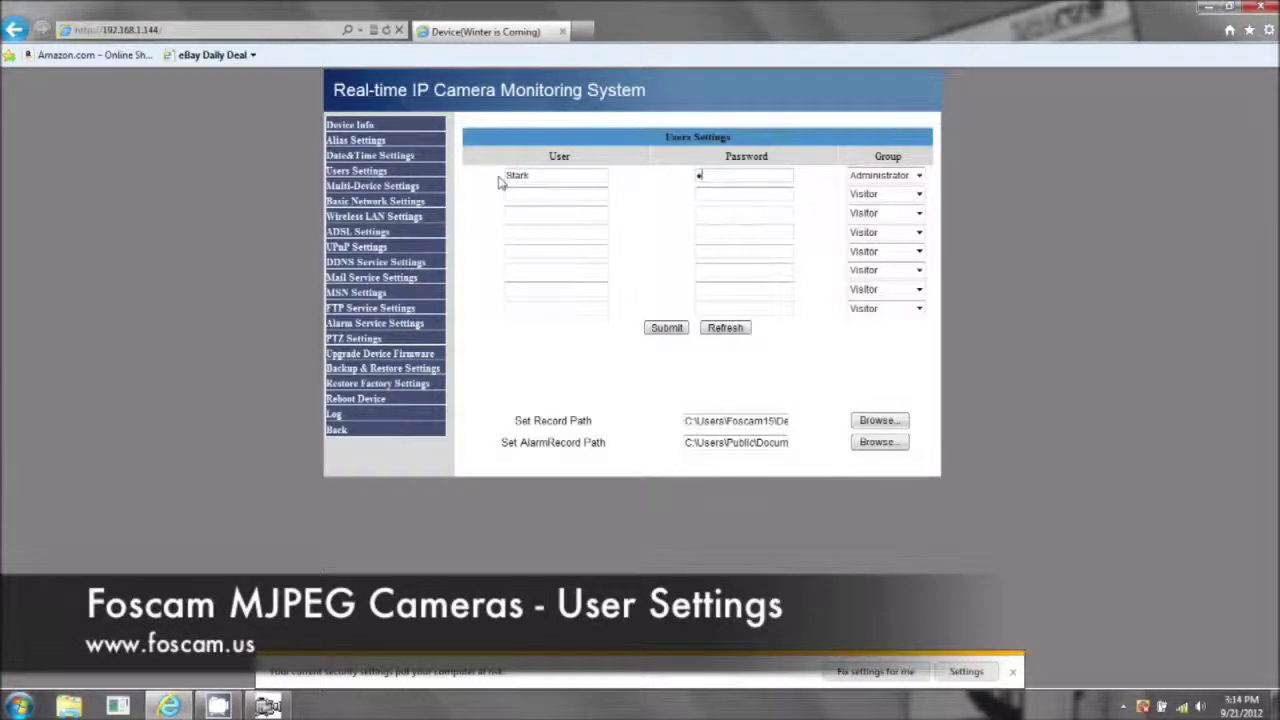
{"action": "type", "text": "1234"}
{"action": "left_click", "coordinate": [672, 328]}
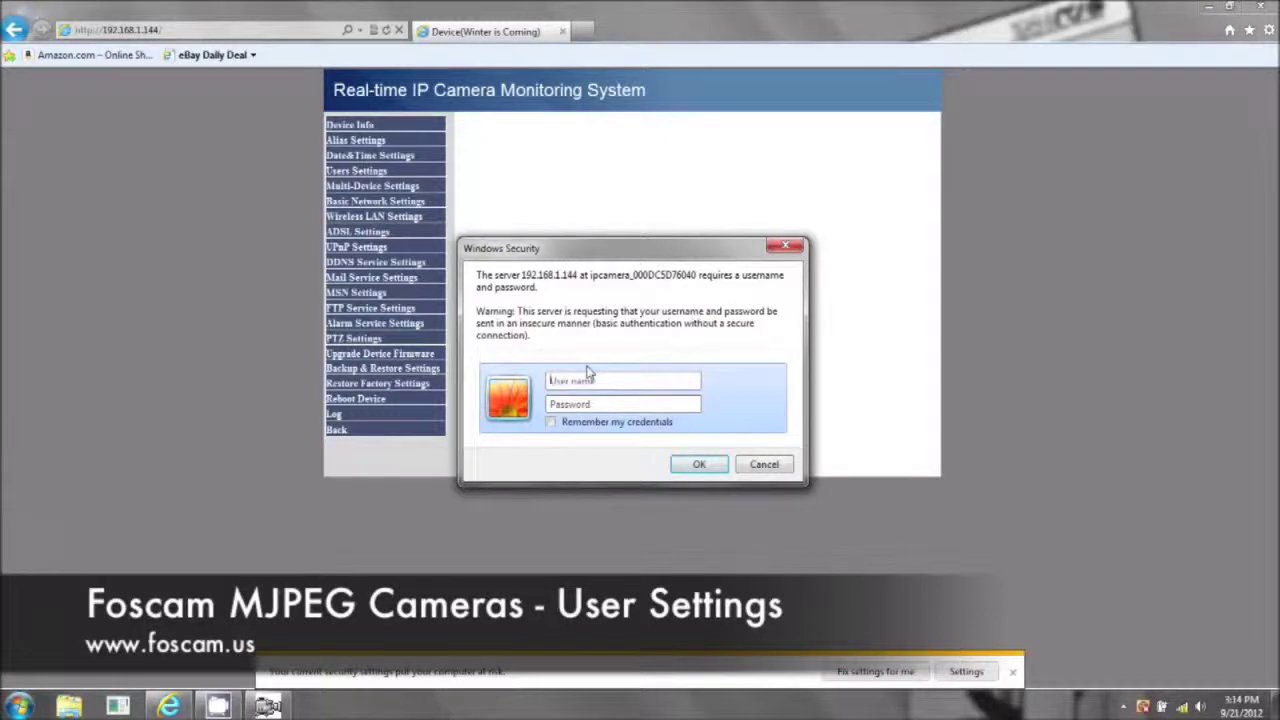
Enter the new username and password in the camera's login prompt
{"action": "type", "text": "Sk"}
{"action": "key", "text": "Tab"}
{"action": "type", "text": "***"}
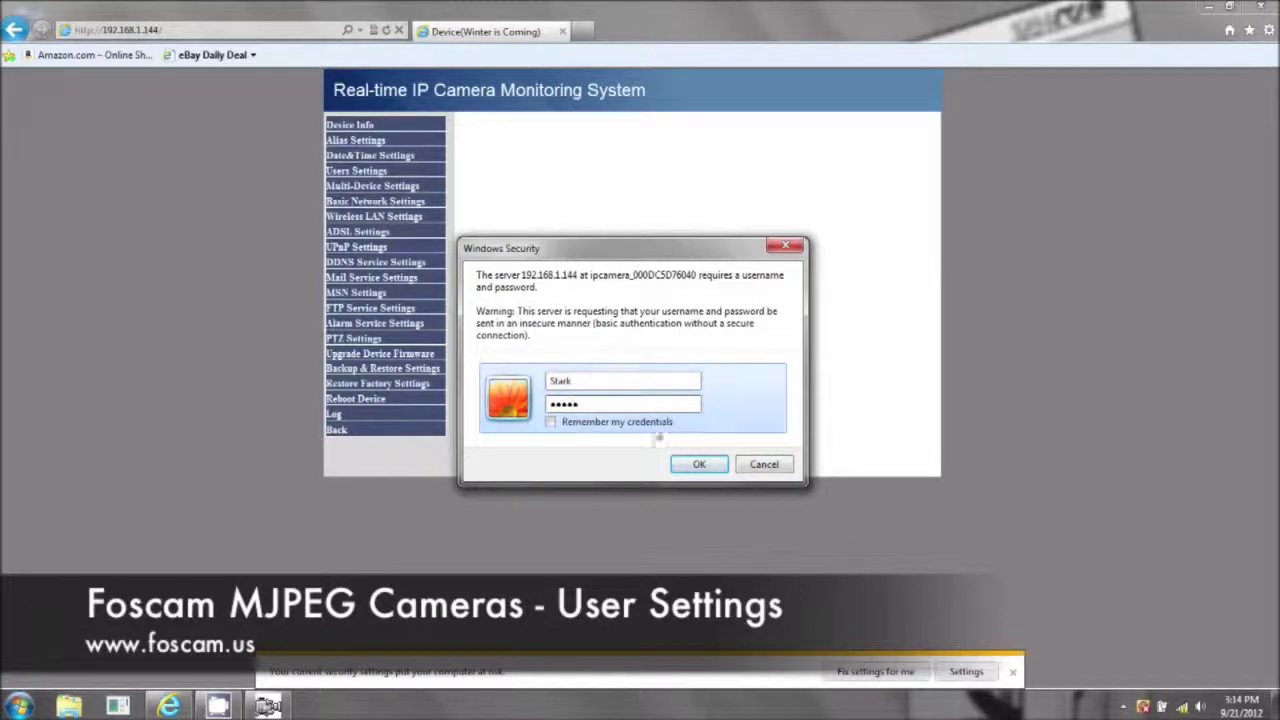
Confirm the new credentials and let the camera reboot back to Device Status
{"action": "left_click", "coordinate": [699, 464]}
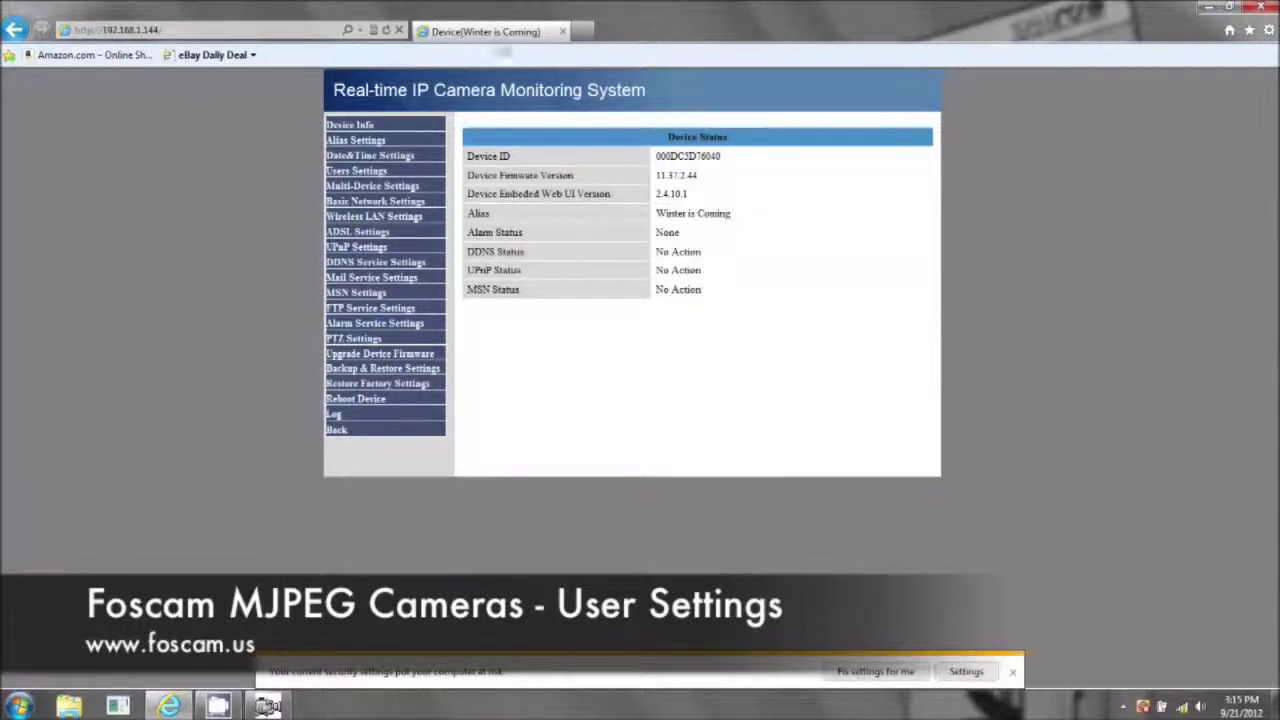
{"action": "left_click", "coordinate": [267, 706]}
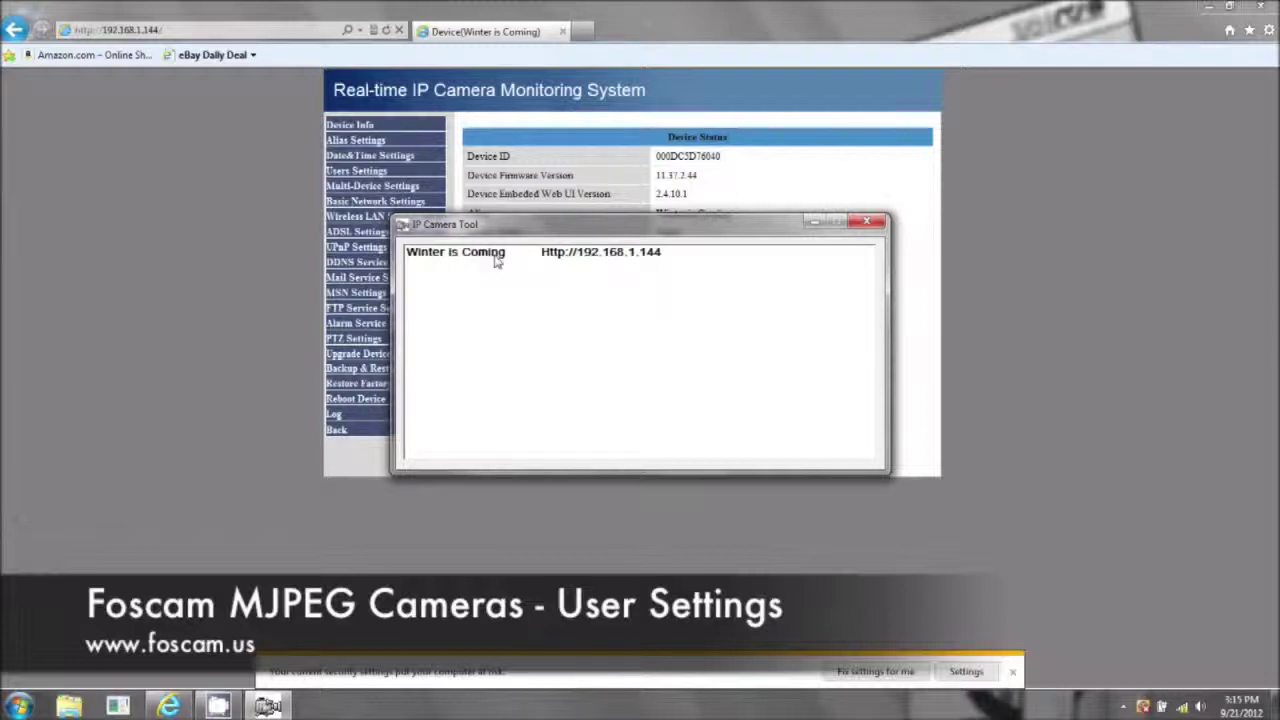
{"action": "left_click", "coordinate": [306, 229]}
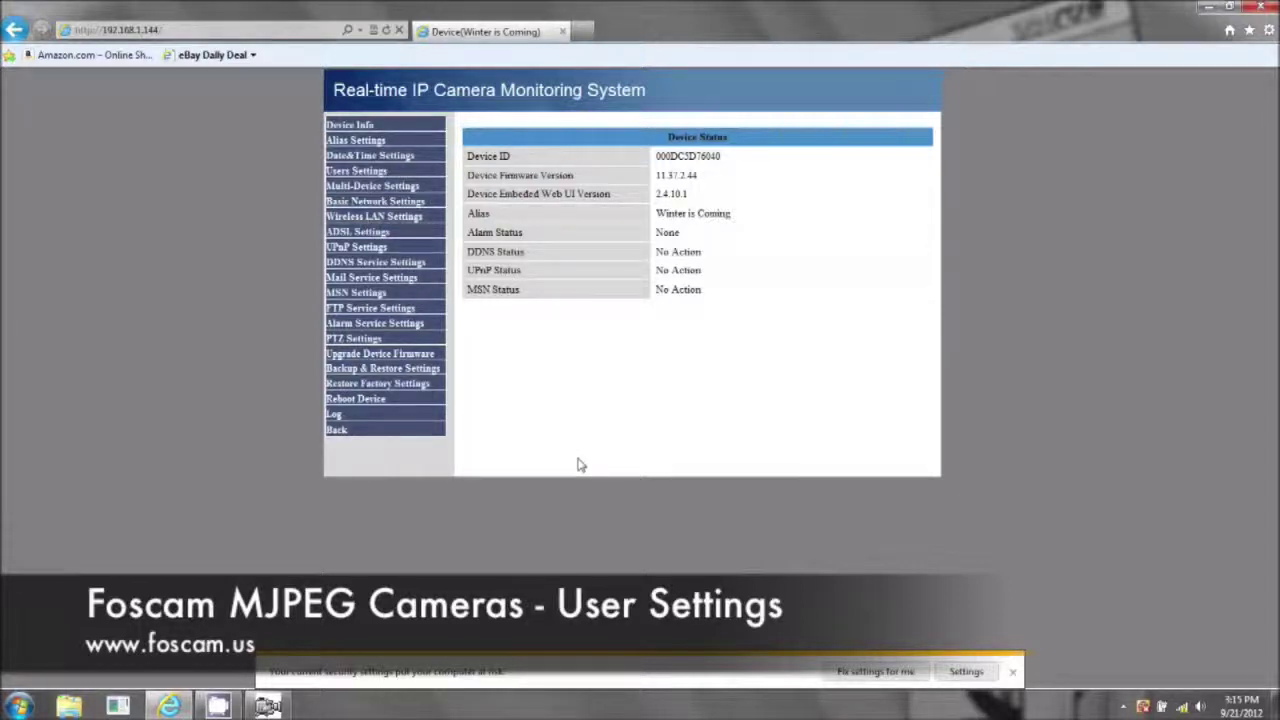
Reload the camera address, try the old admin login, and dismiss the incorrect-user error
{"action": "left_click", "coordinate": [248, 28]}
{"action": "key", "text": "Return"}
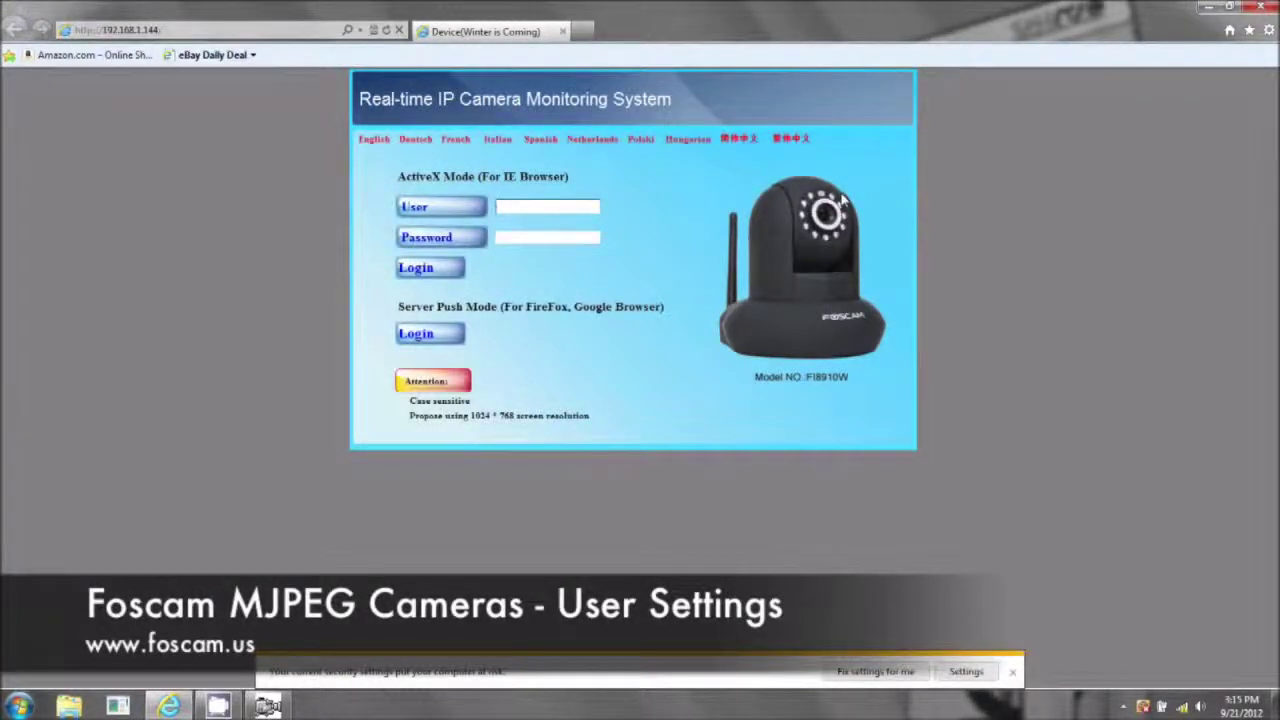
{"action": "type", "text": "admin"}
{"action": "left_click", "coordinate": [424, 272]}
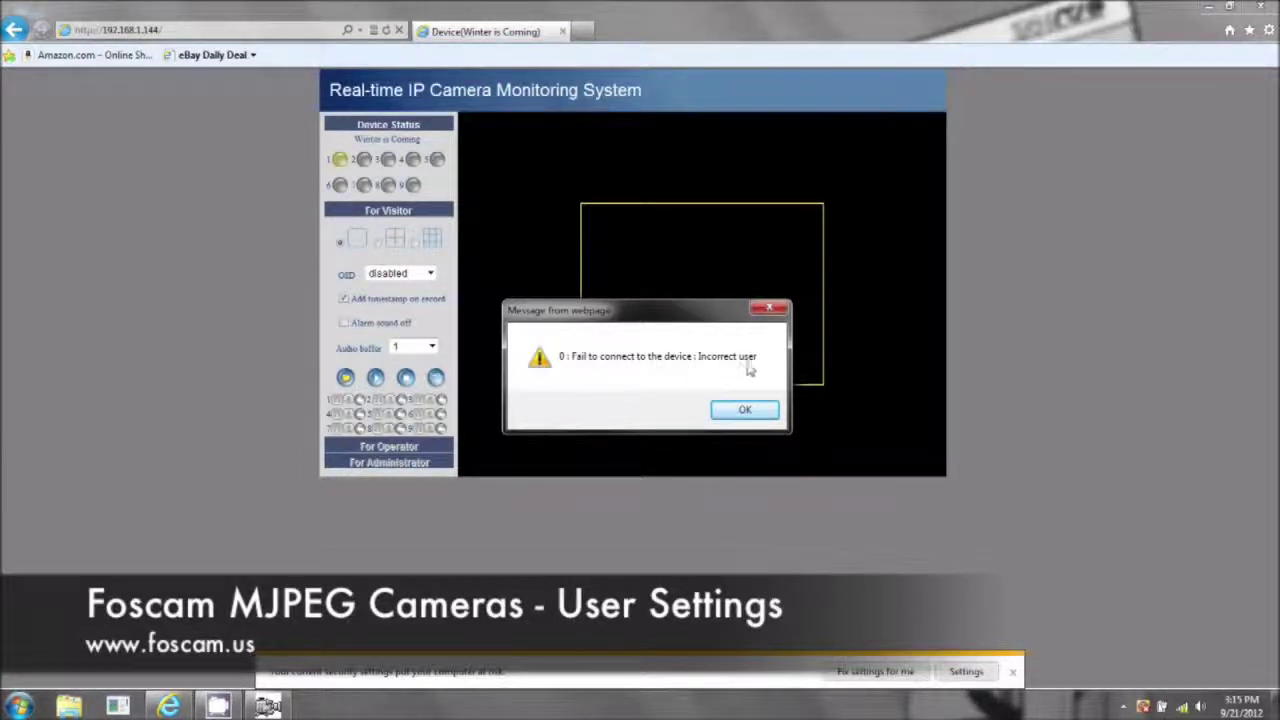
{"action": "left_click", "coordinate": [744, 412]}
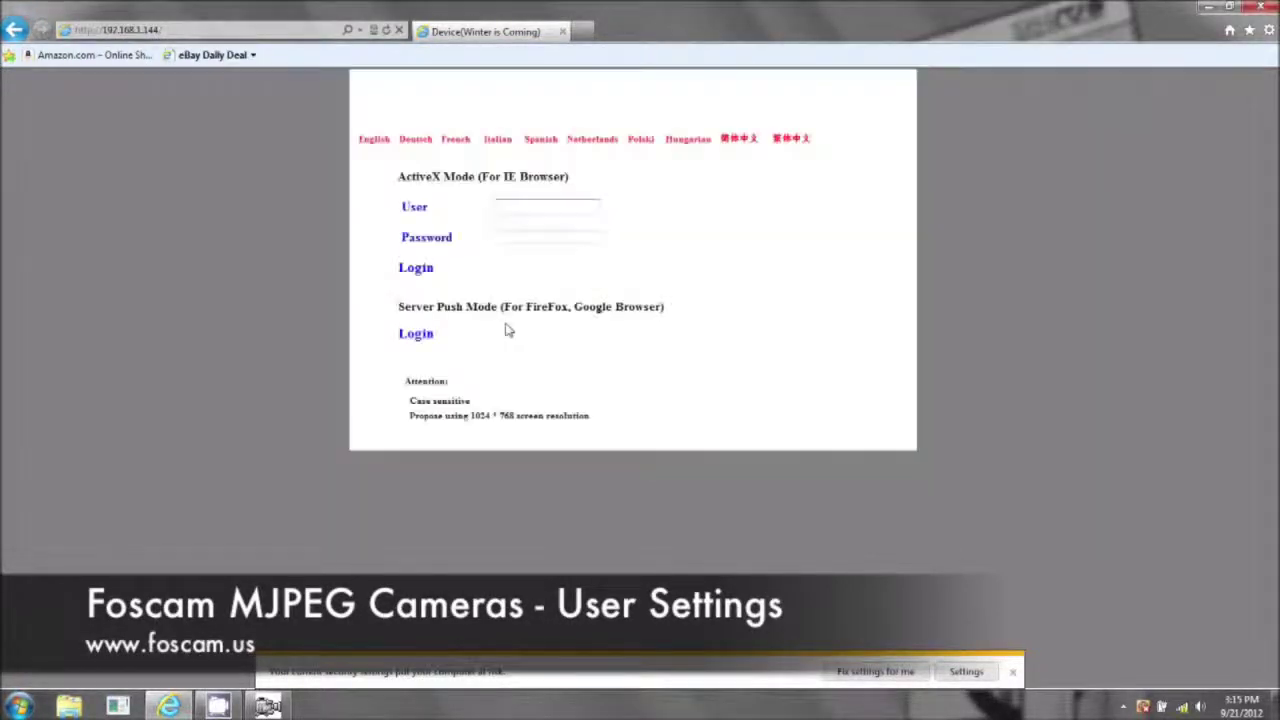
Log in with the new Stark username and password, then close Internet Explorer
{"action": "left_click", "coordinate": [519, 206]}
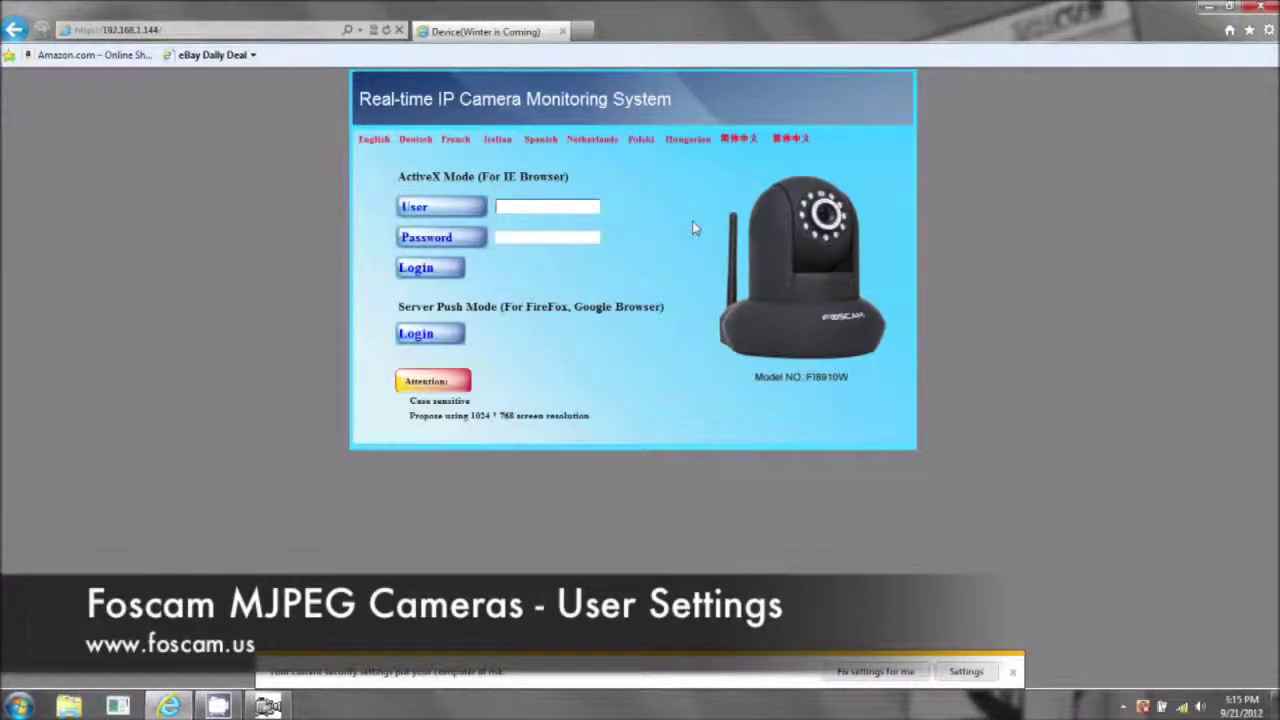
{"action": "type", "text": "ata"}
{"action": "type", "text": "rk"}
{"action": "key", "text": "Tab"}
{"action": "type", "text": "*****"}
{"action": "left_click", "coordinate": [443, 268]}
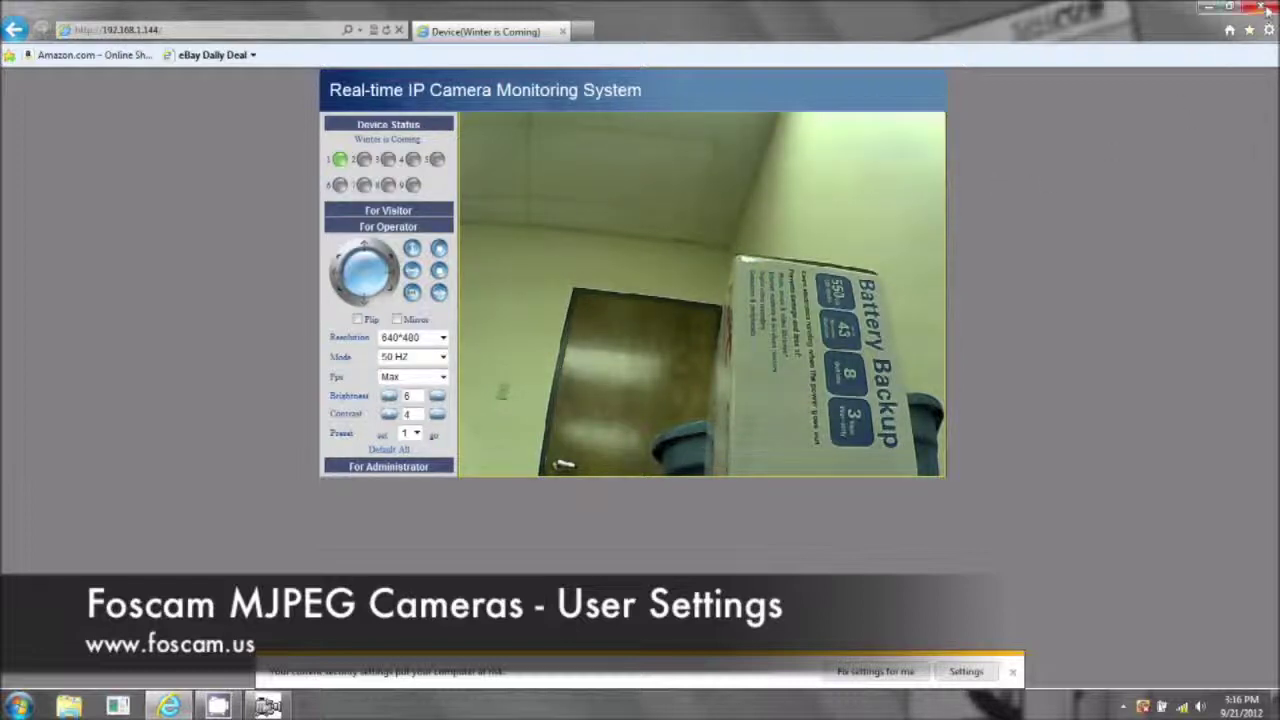
{"action": "left_click", "coordinate": [1265, 8]}
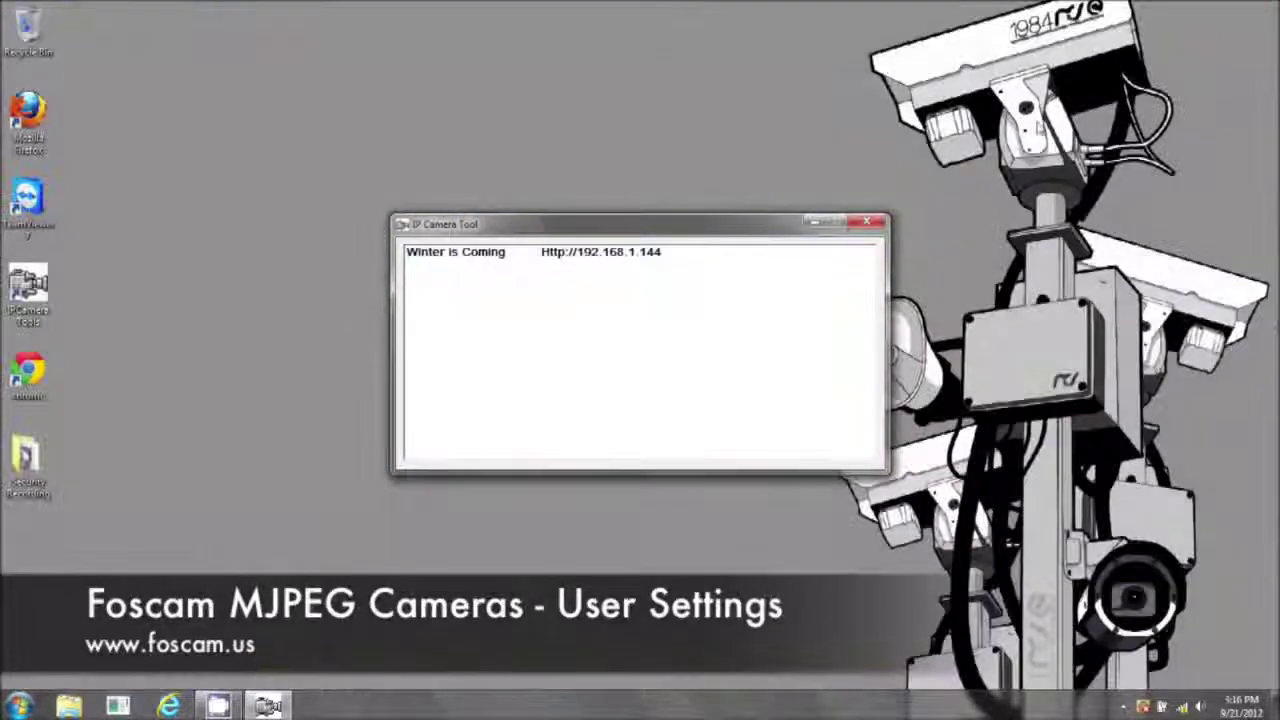